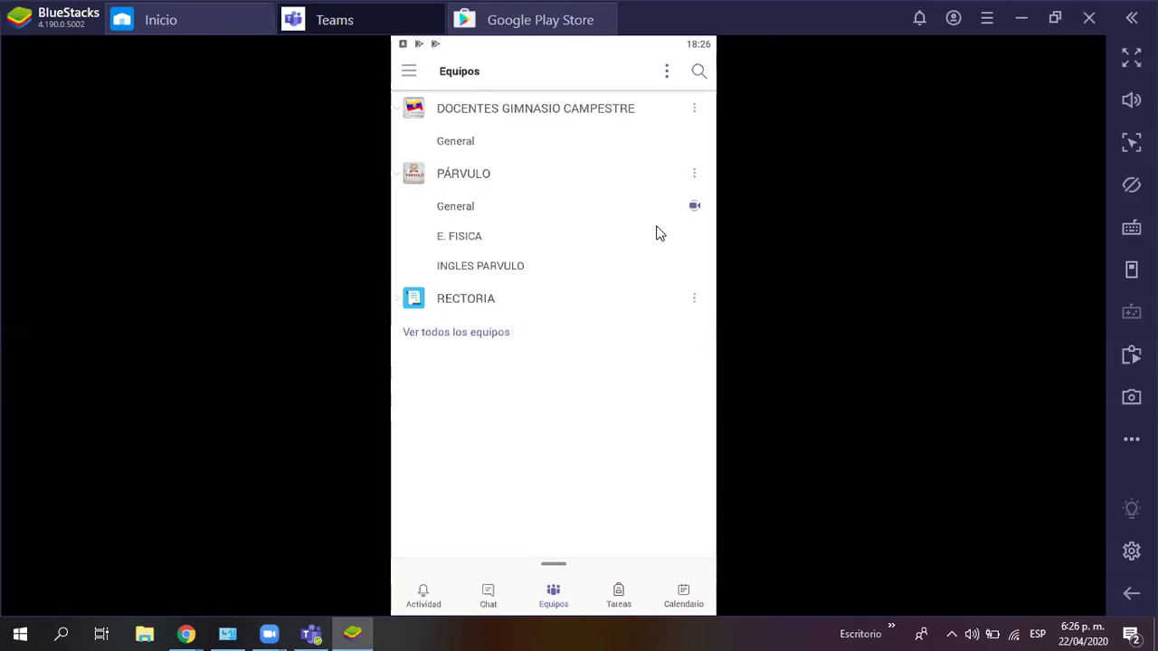
Step: Open the mobile app's calendar of upcoming meetings
left_click(684, 605)
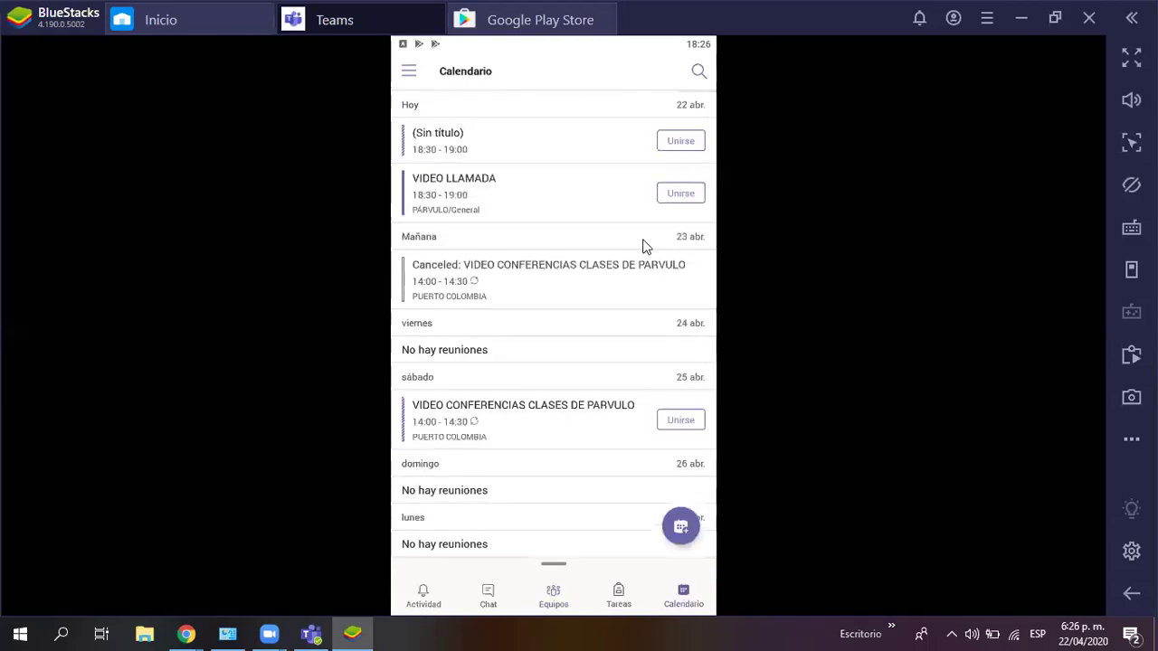
Step: Cancel today's VIDEO LLAMADA event from its details and return to the calendar list
left_click(438, 194)
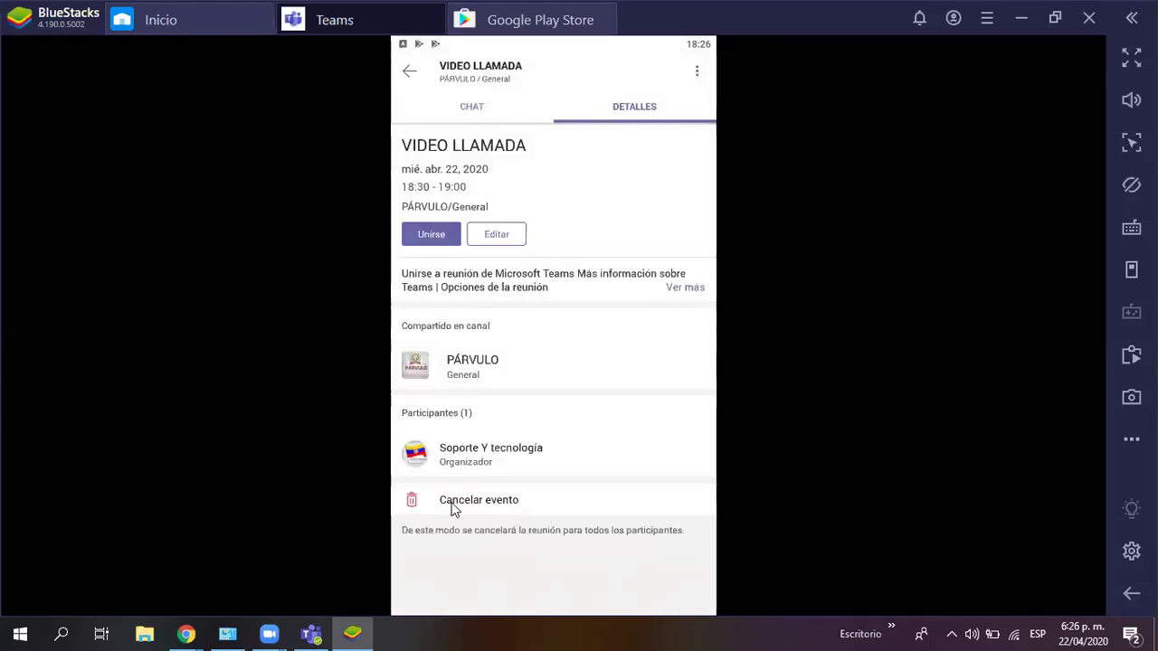
left_click(452, 505)
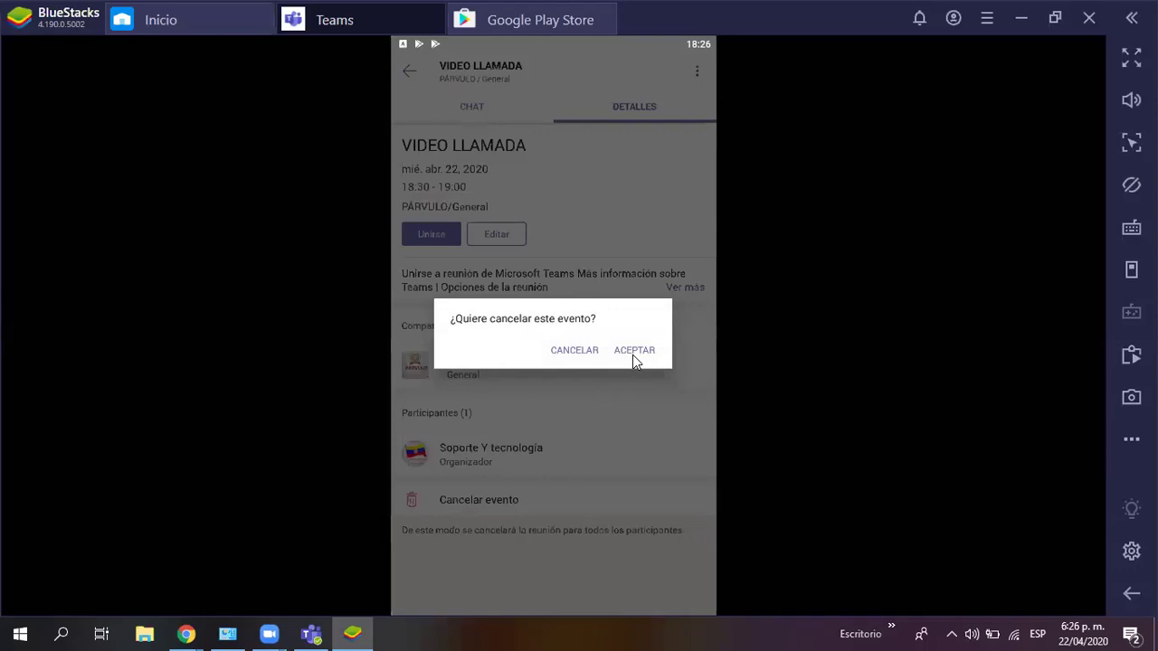
left_click(633, 351)
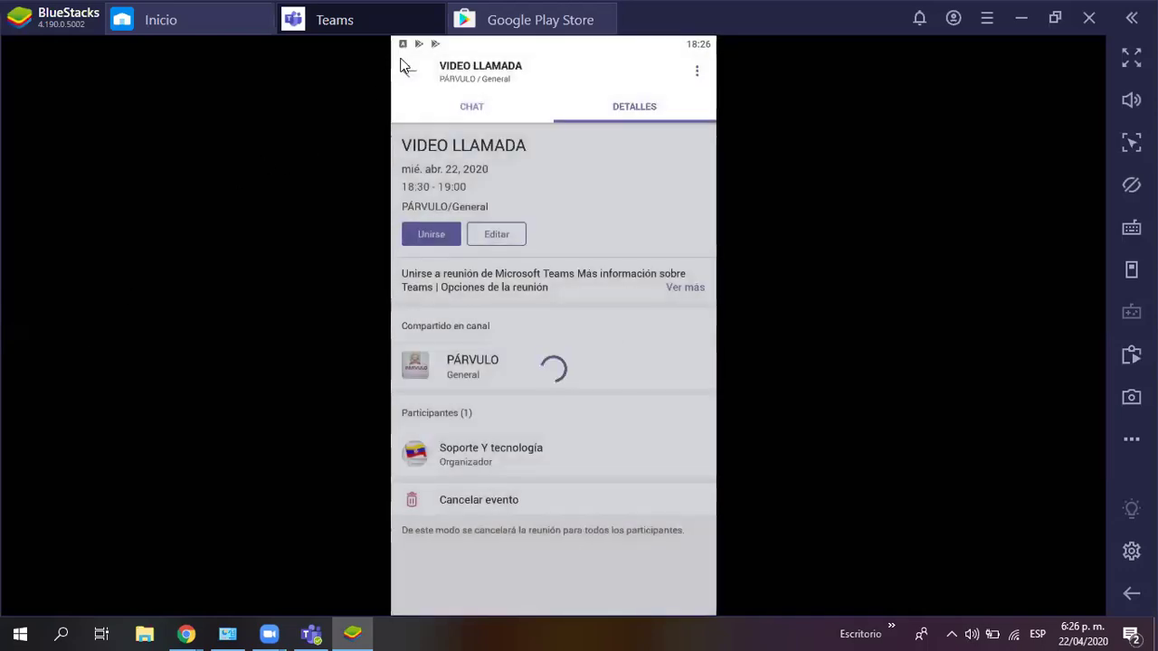
left_click(407, 69)
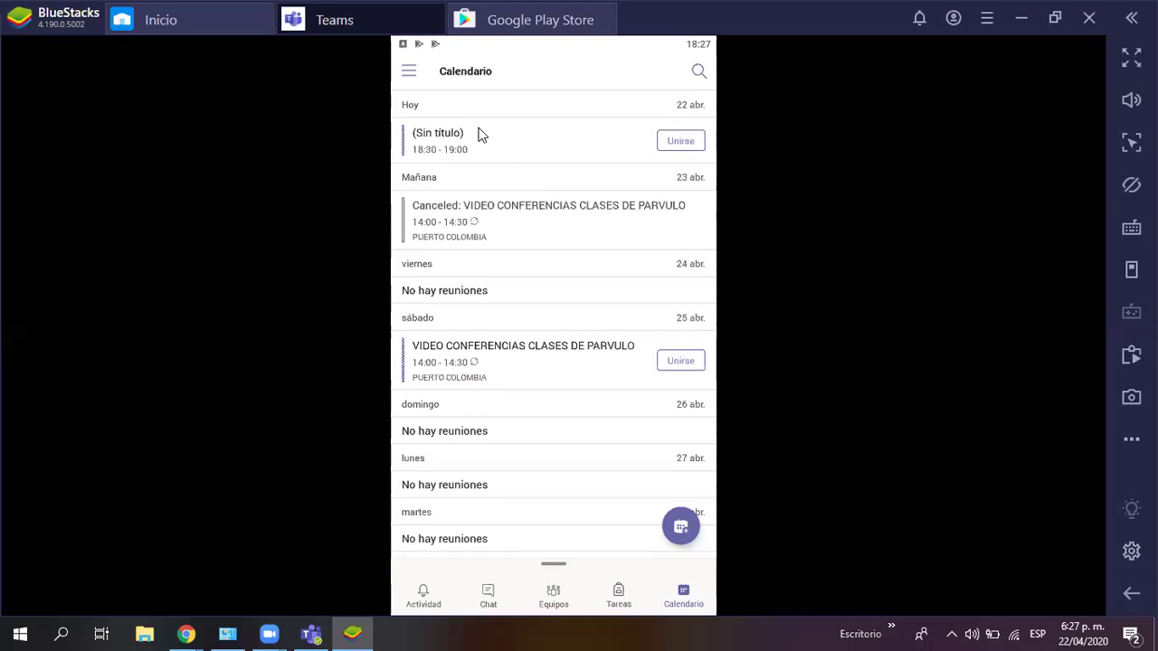
left_click(313, 633)
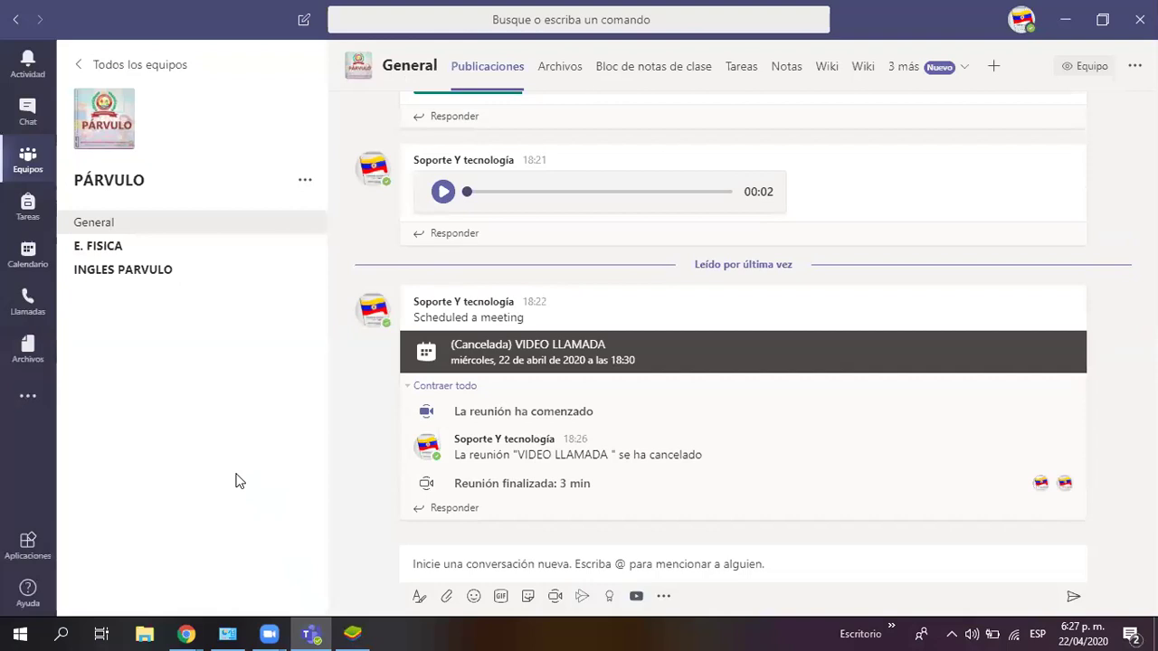
Step: Open the PÁRVULO team from the desktop Equipos grid
left_click(30, 160)
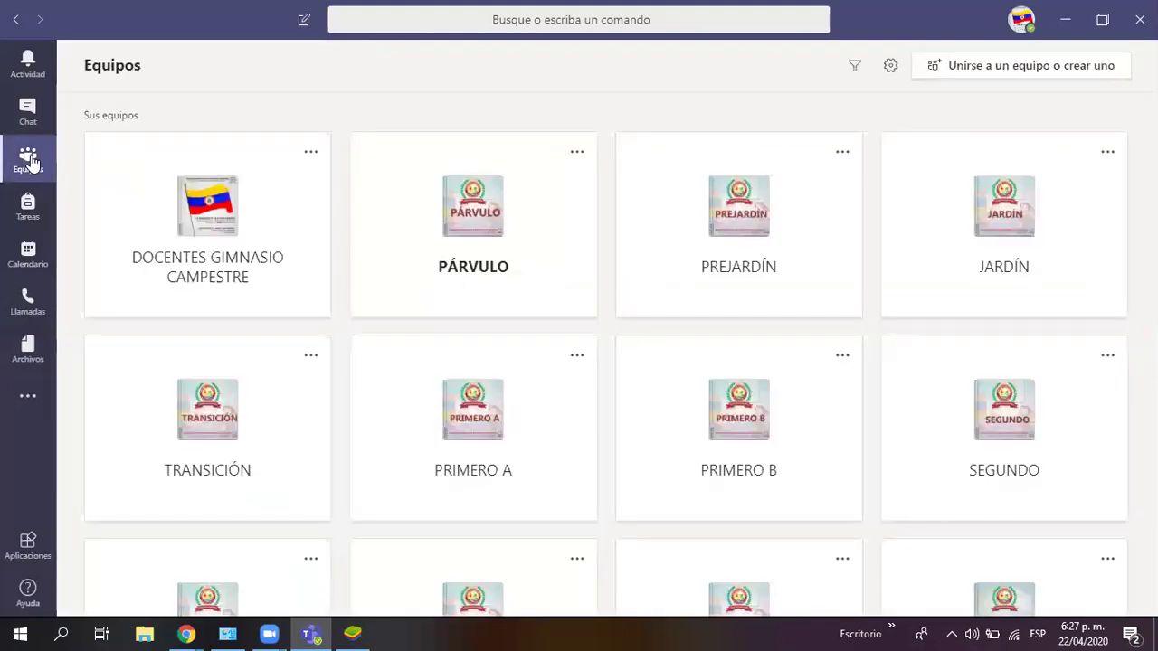
scroll(620, 354, "down", 6)
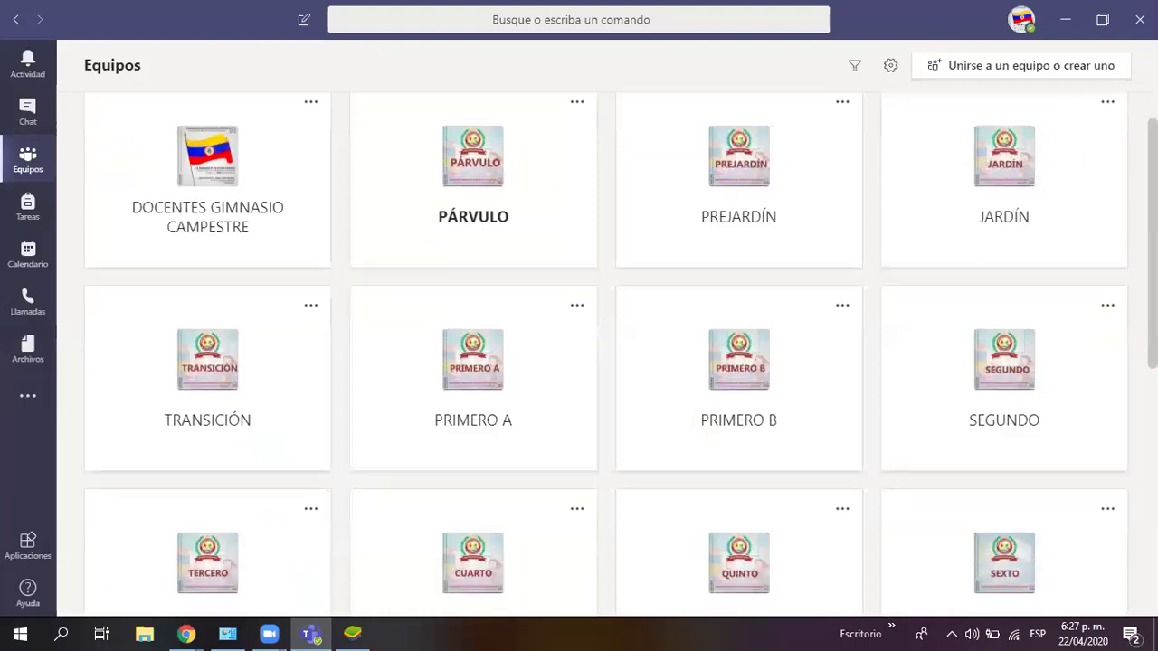
scroll(619, 355, "up", 6)
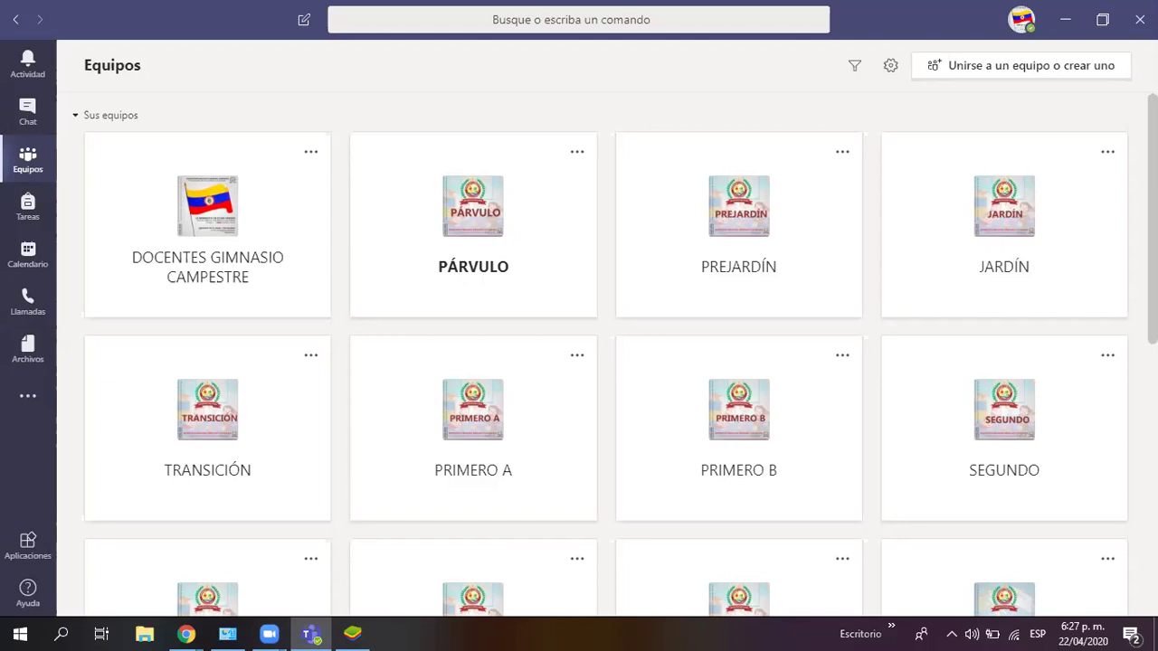
left_click(522, 238)
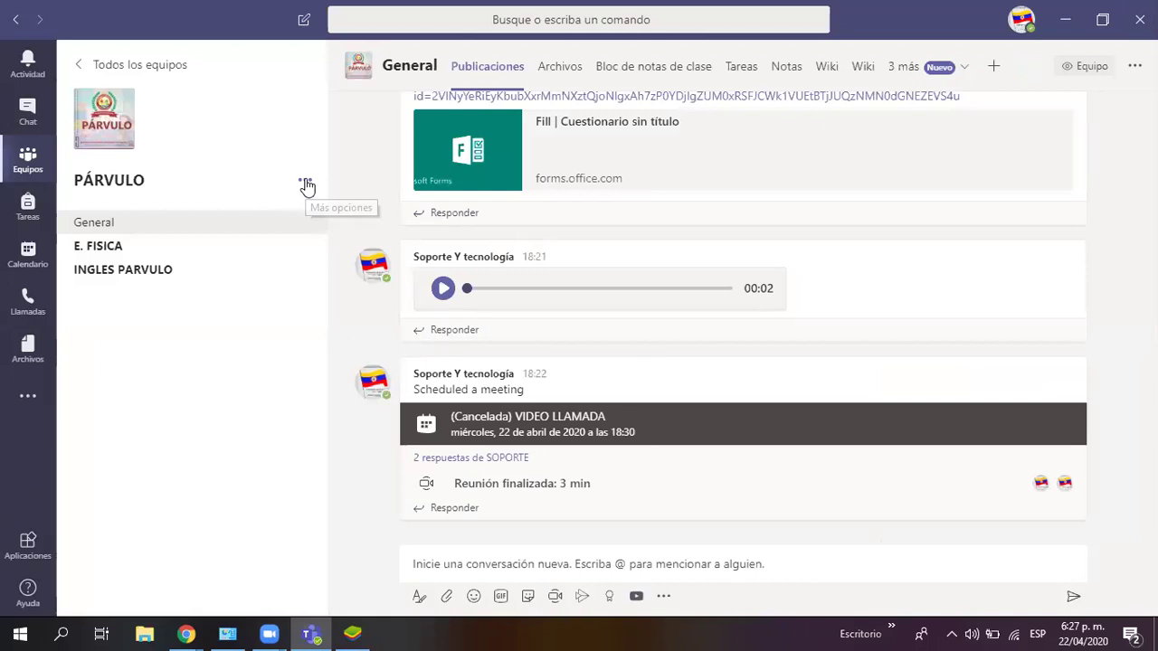
left_click(306, 183)
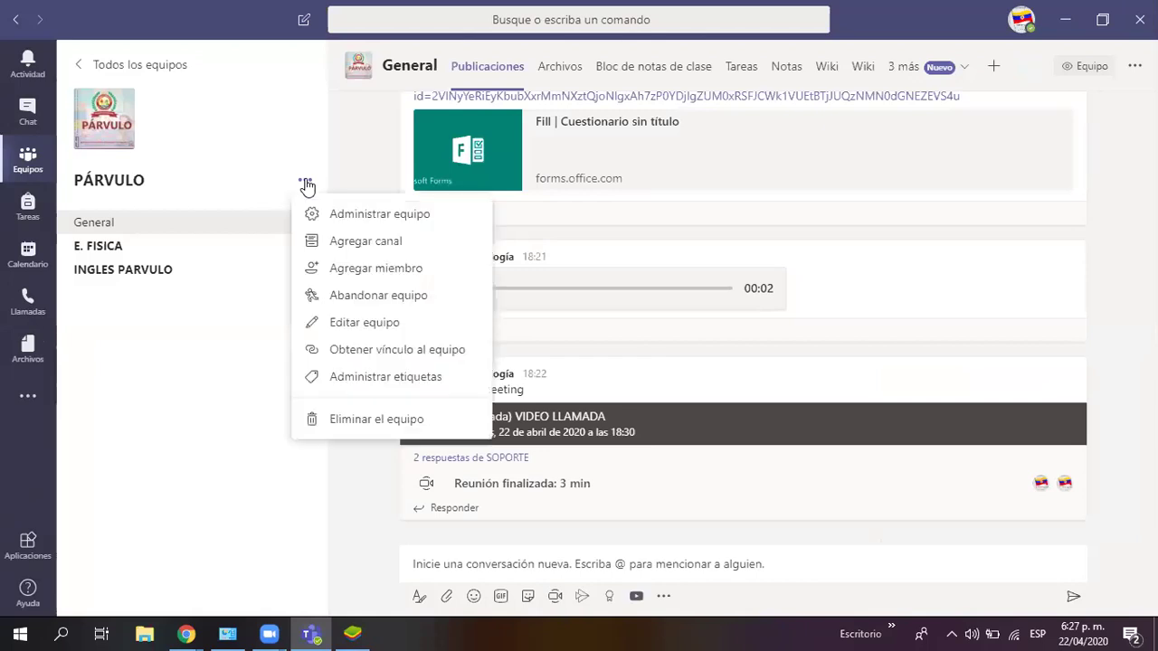
Step: Create a private INCLUSIÓN channel in PÁRVULO with no members, then choose to delete it
left_click(336, 253)
type("IN")
key("BackSpace")
key("BackSpace")
type("INCLUSIÓN")
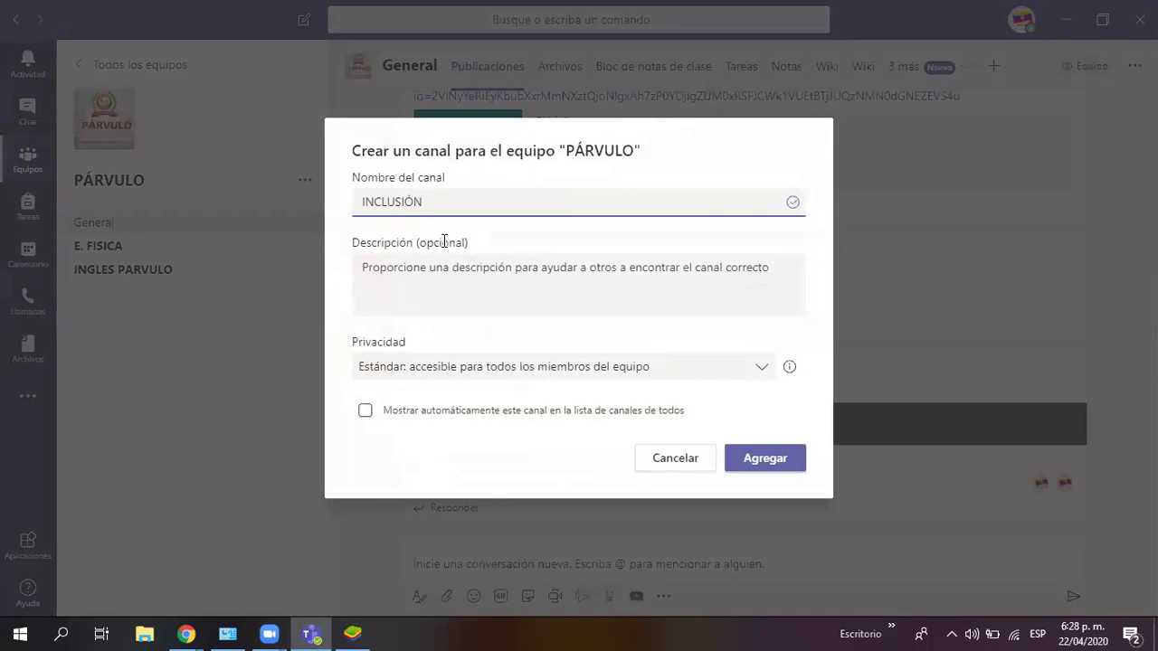
left_click(763, 373)
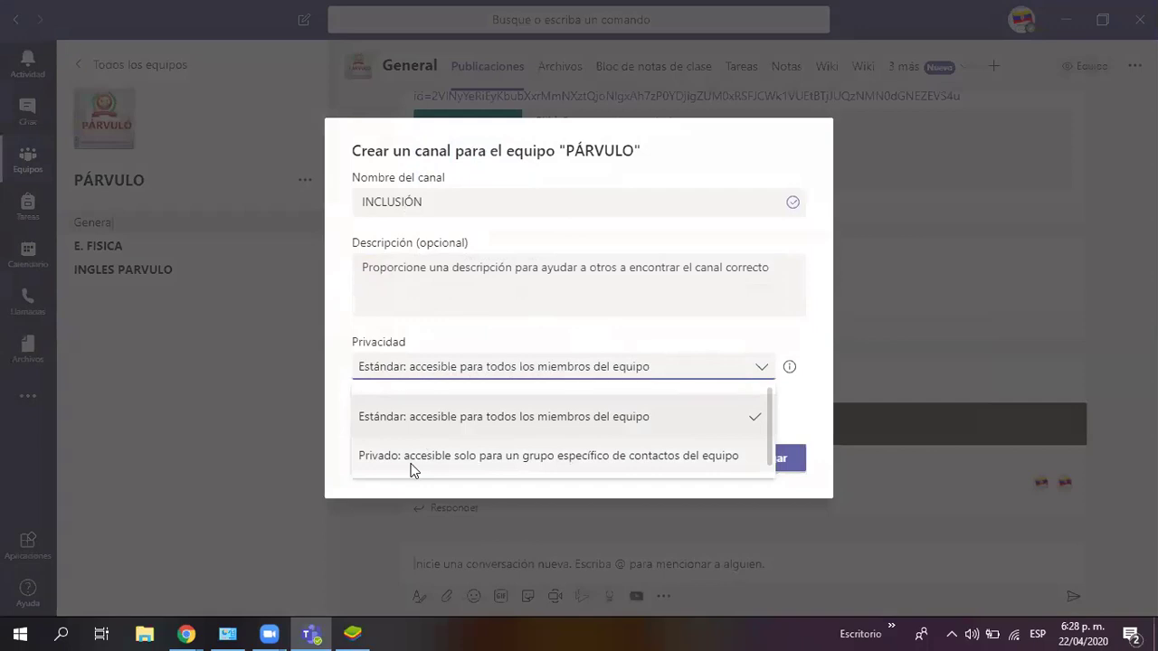
left_click(411, 459)
left_click(754, 461)
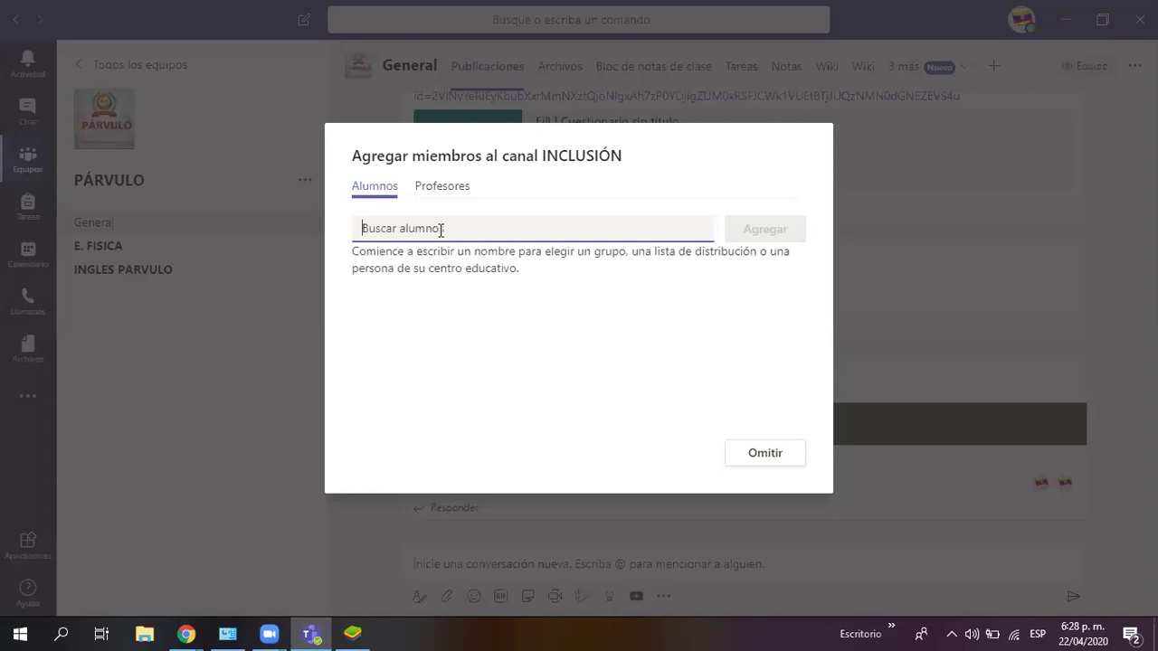
left_click(754, 458)
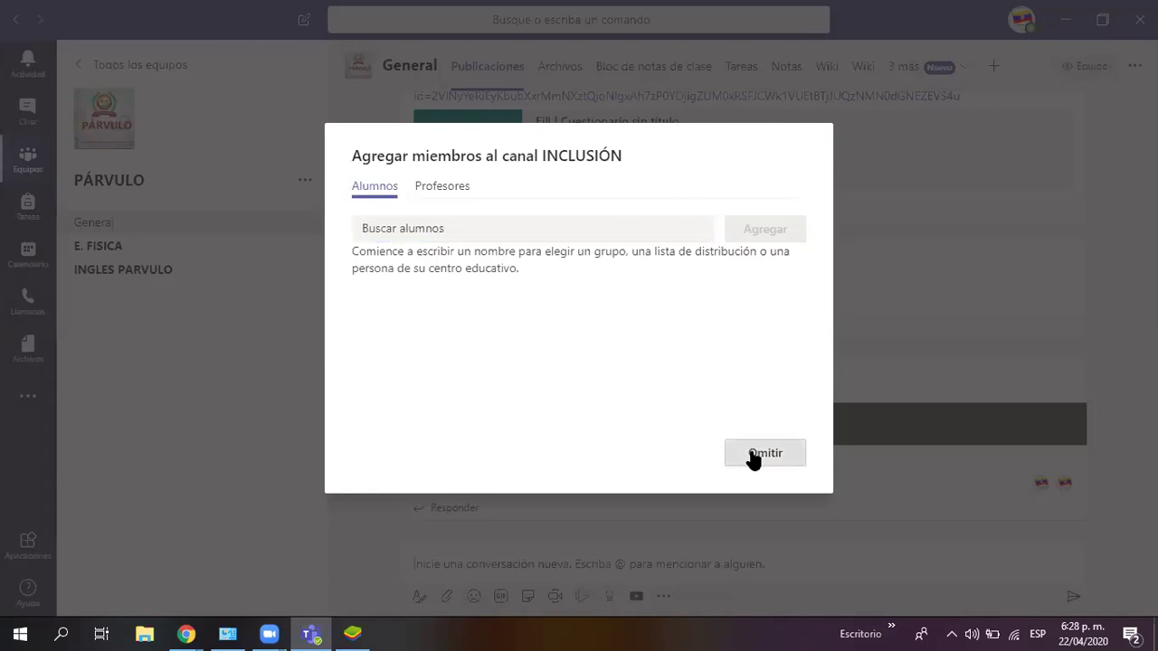
left_click(303, 270)
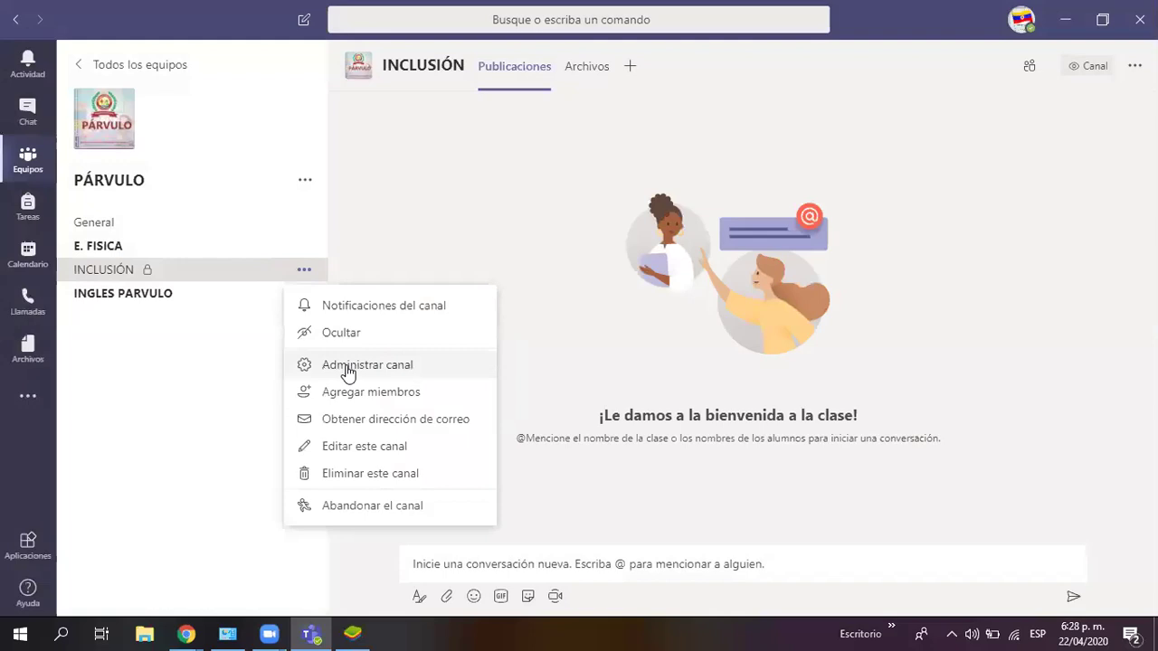
left_click(365, 474)
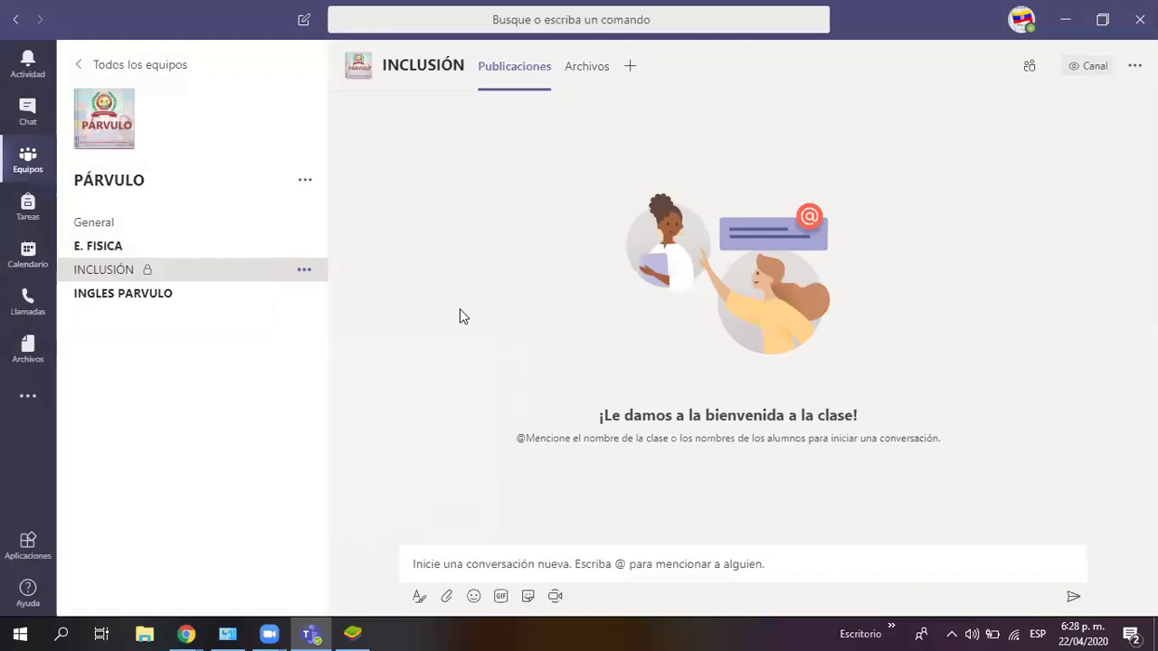
Step: Confirm deleting PÁRVULO's INCLUSIÓN channel and open the JARDÍN team
left_click(732, 342)
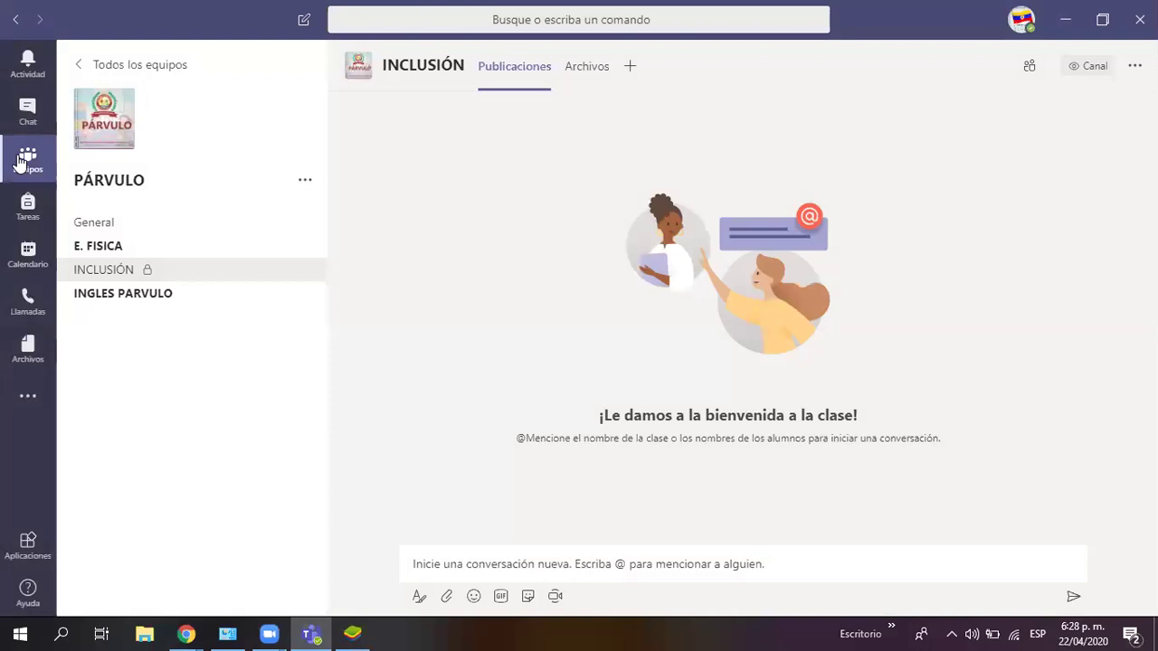
left_click(20, 161)
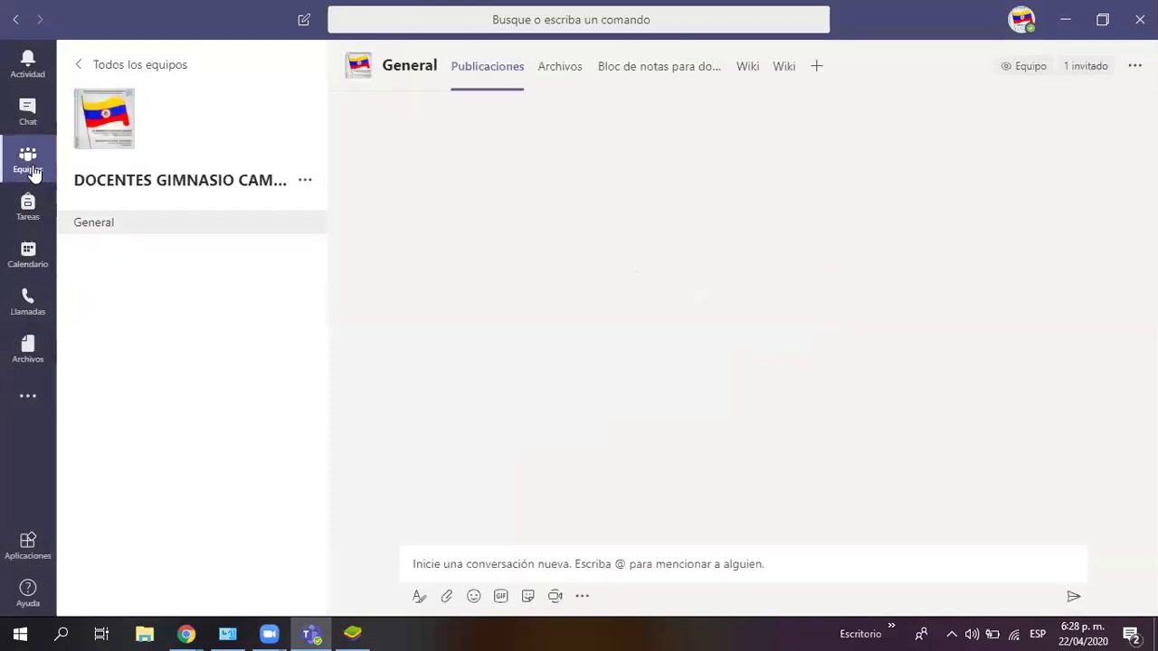
left_click(27, 161)
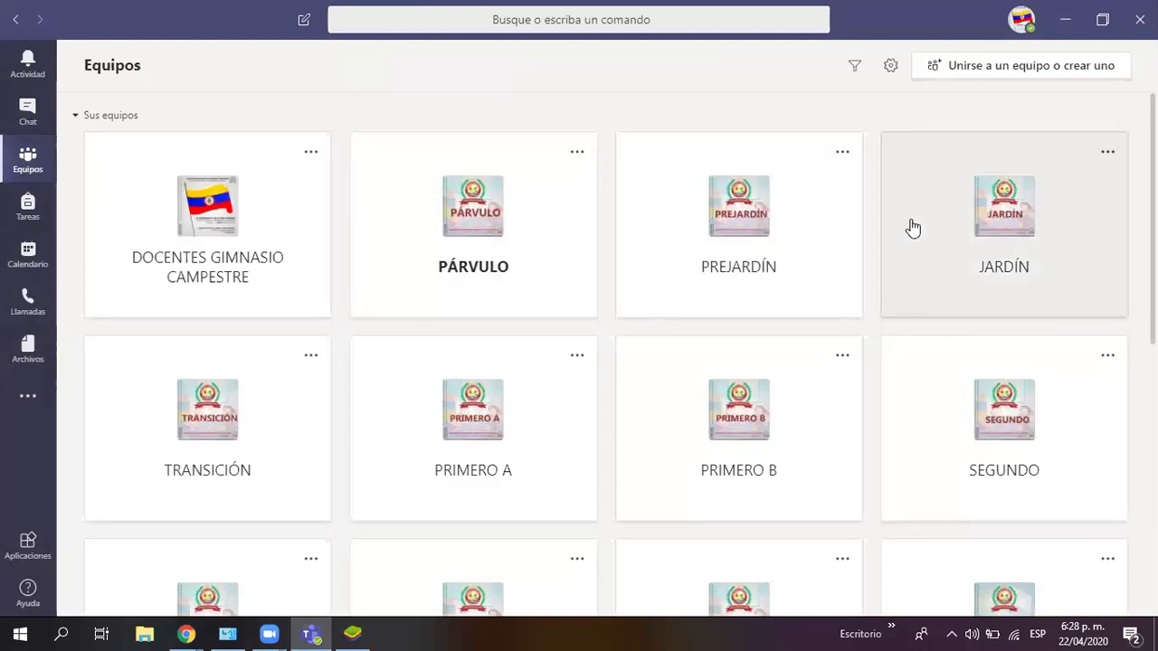
left_click(1041, 220)
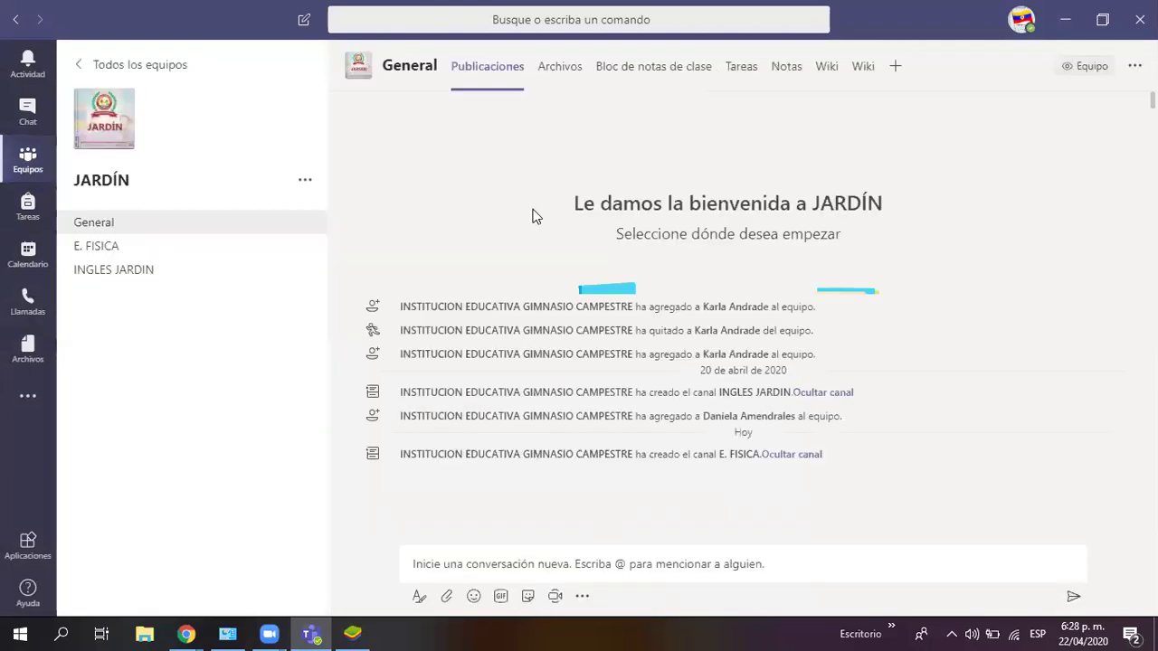
Step: Create a private channel named INCLUSIÓN in the JARDÍN team
left_click(303, 185)
left_click(305, 241)
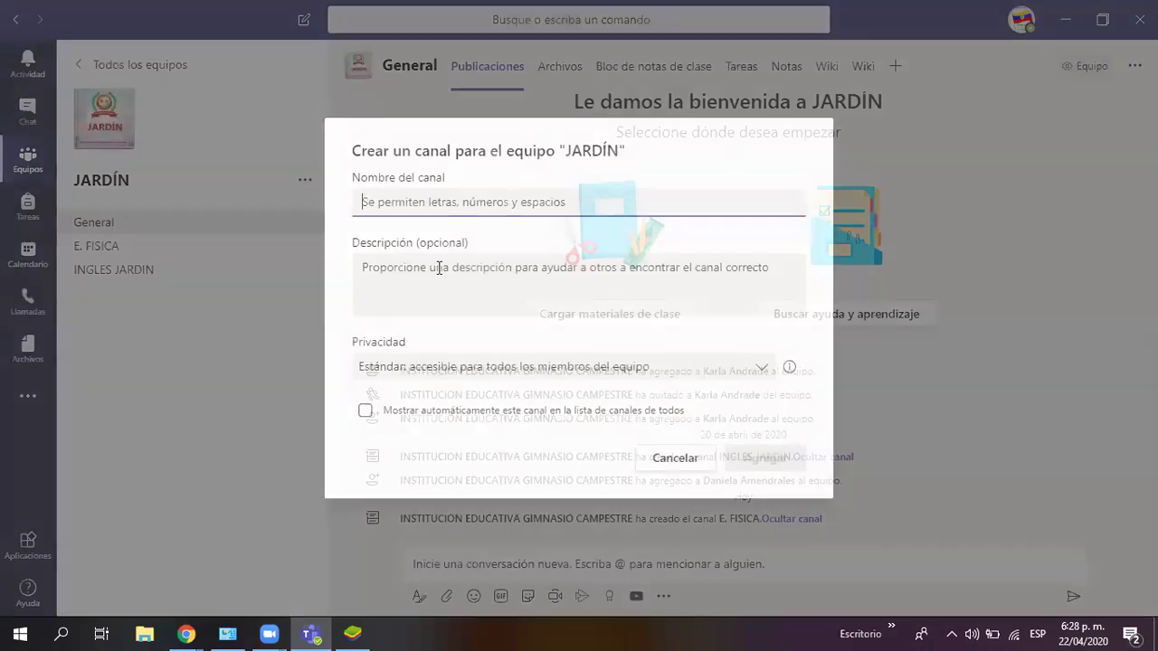
type("INCLUSIÓN")
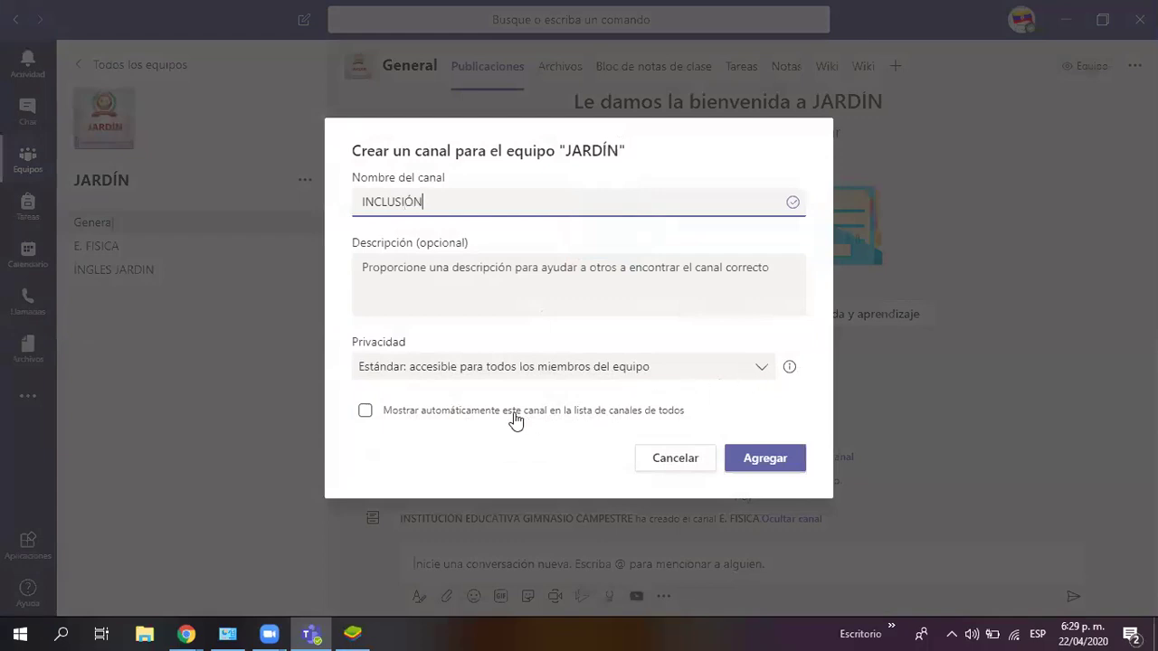
left_click(602, 372)
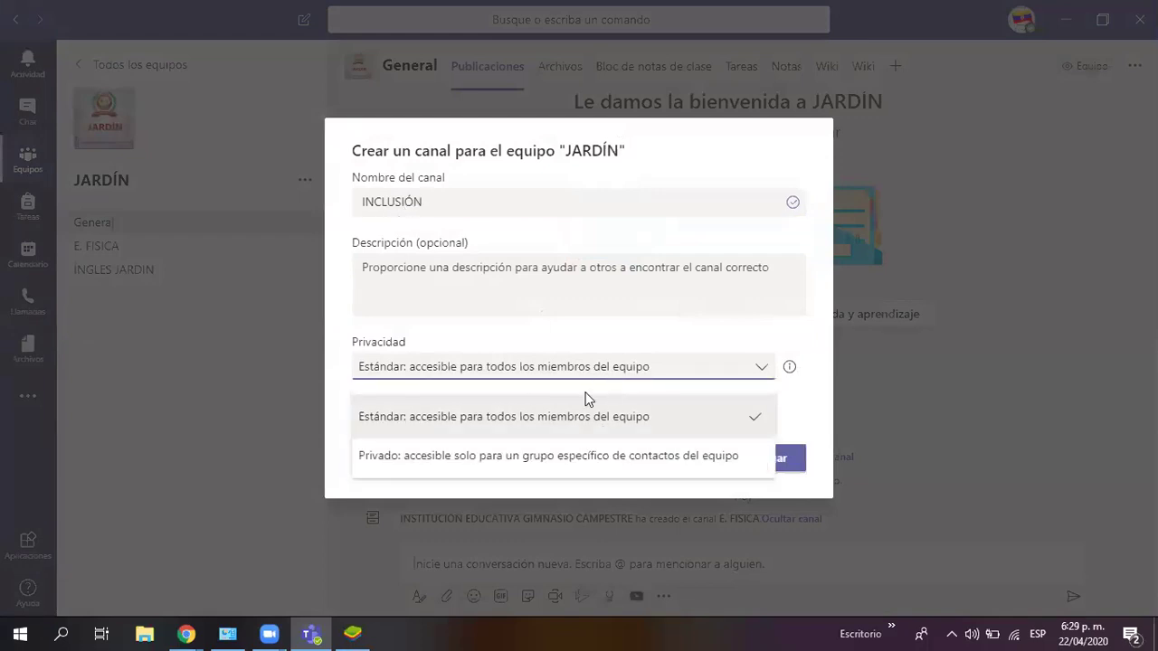
left_click(495, 454)
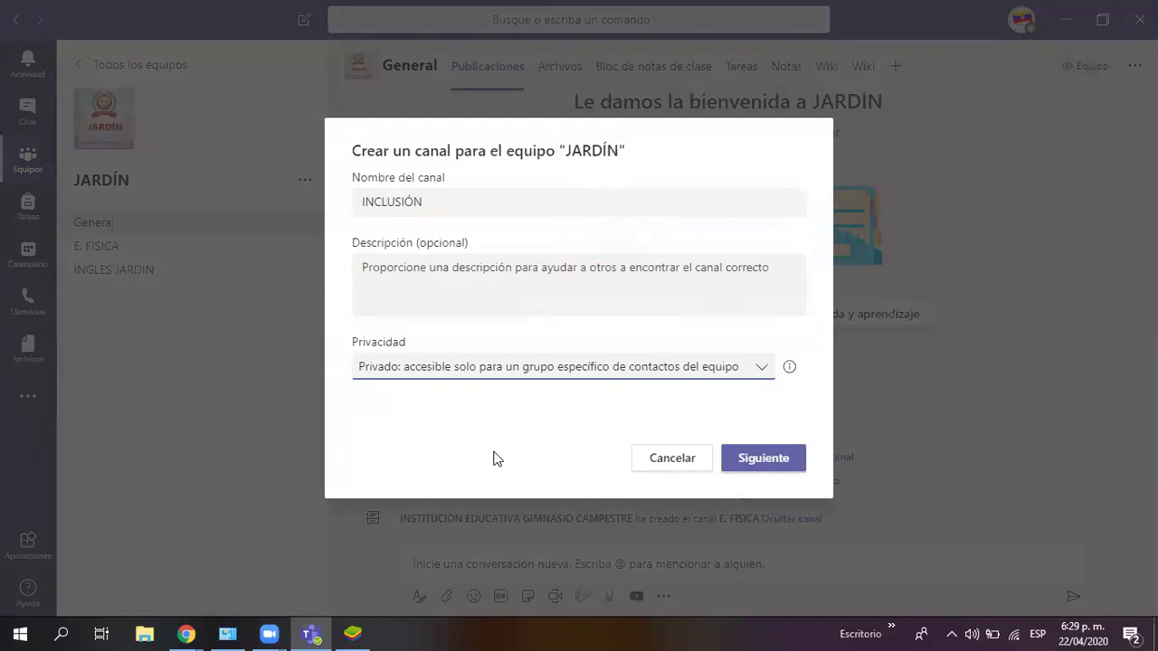
left_click(770, 459)
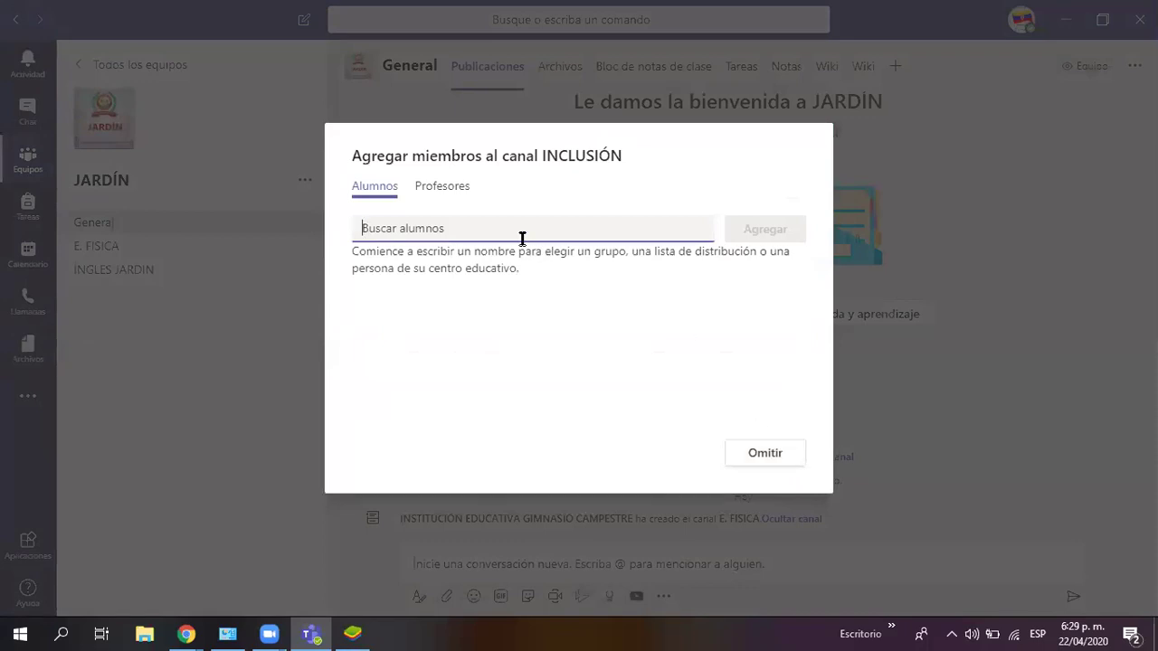
Step: Try adding the student to INCLUSIÓN, remove the failed non-member entry, and dismiss the dialog
type("RODRIG")
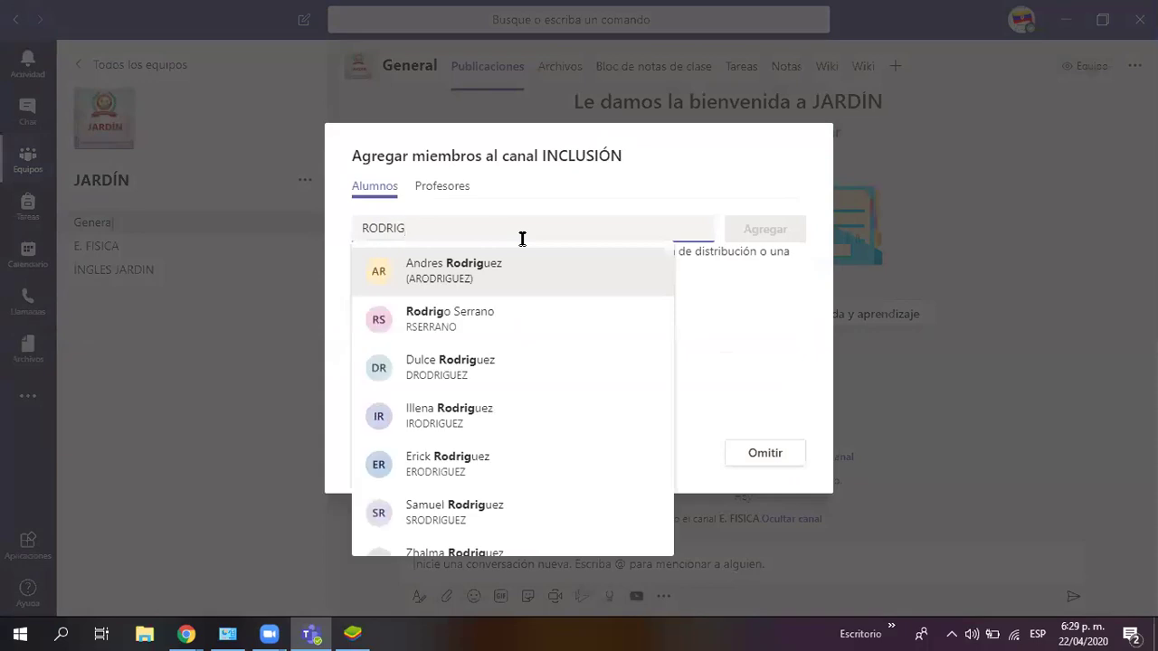
key("BackSpace")
key("BackSpace")
type("SERR")
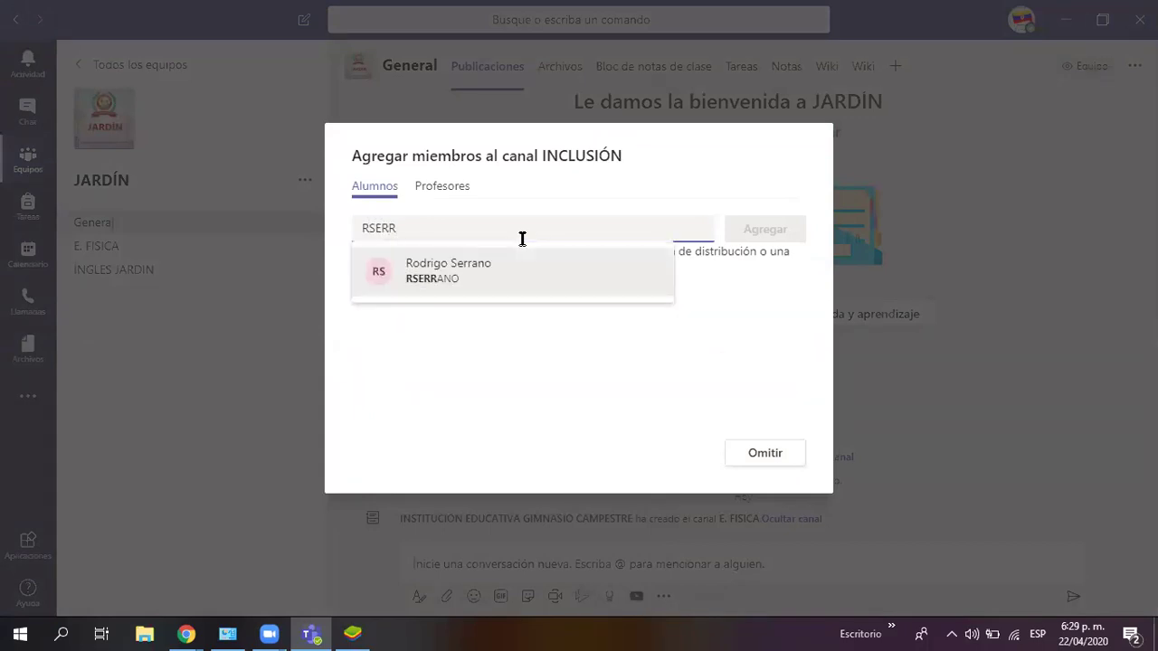
left_click(475, 274)
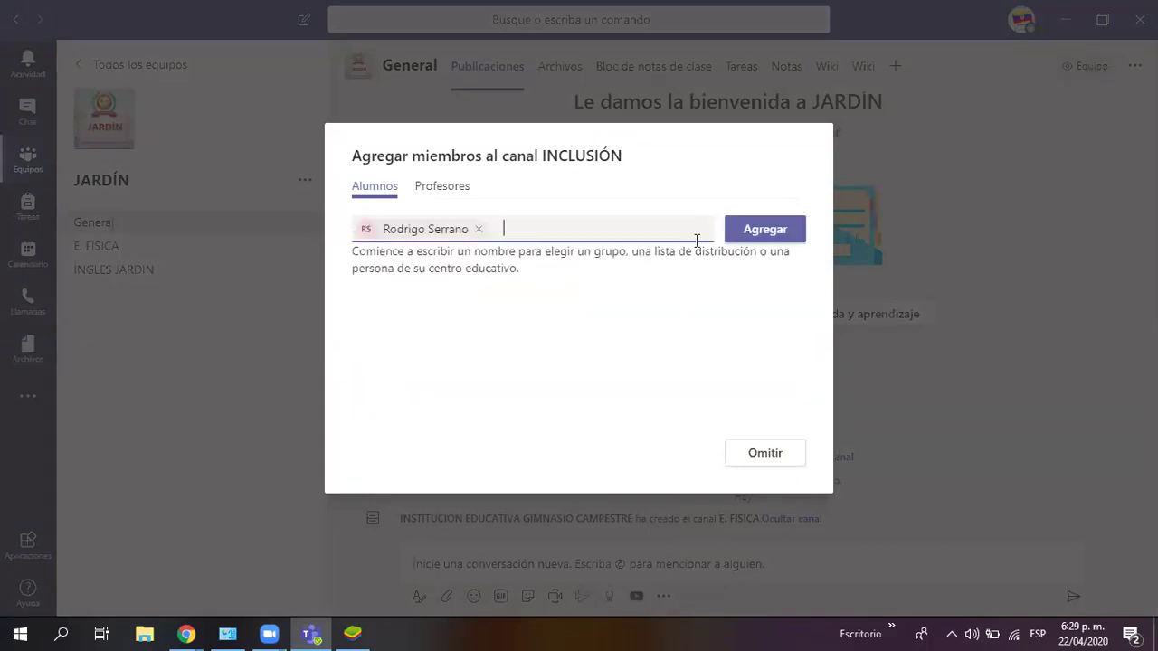
left_click(750, 230)
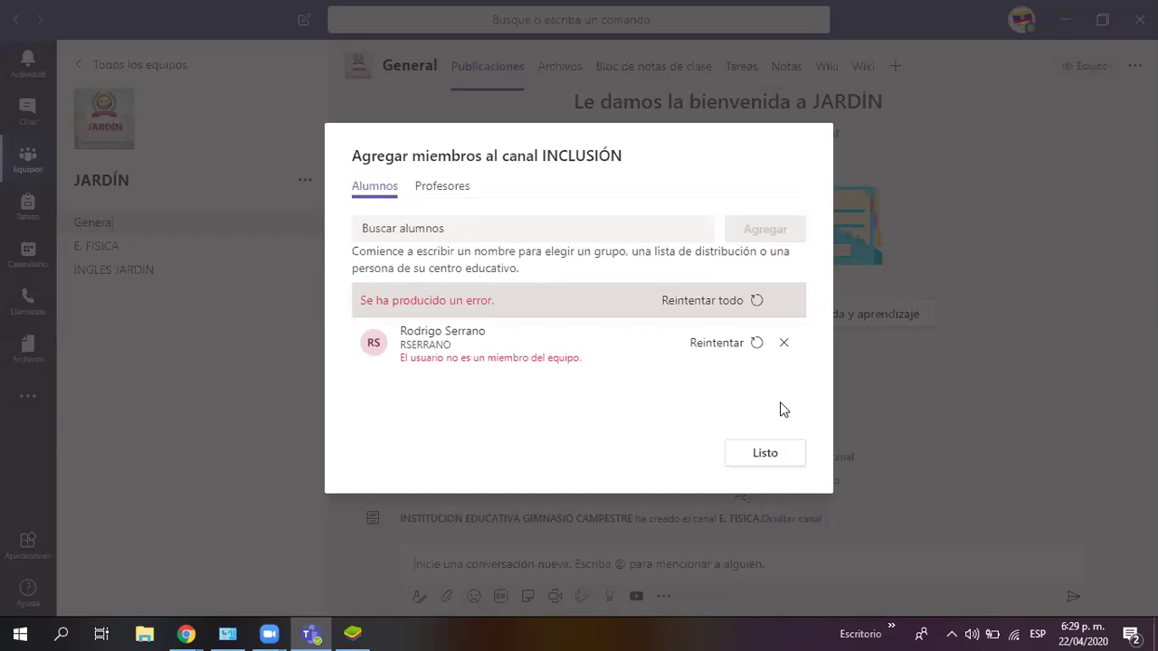
left_click(784, 343)
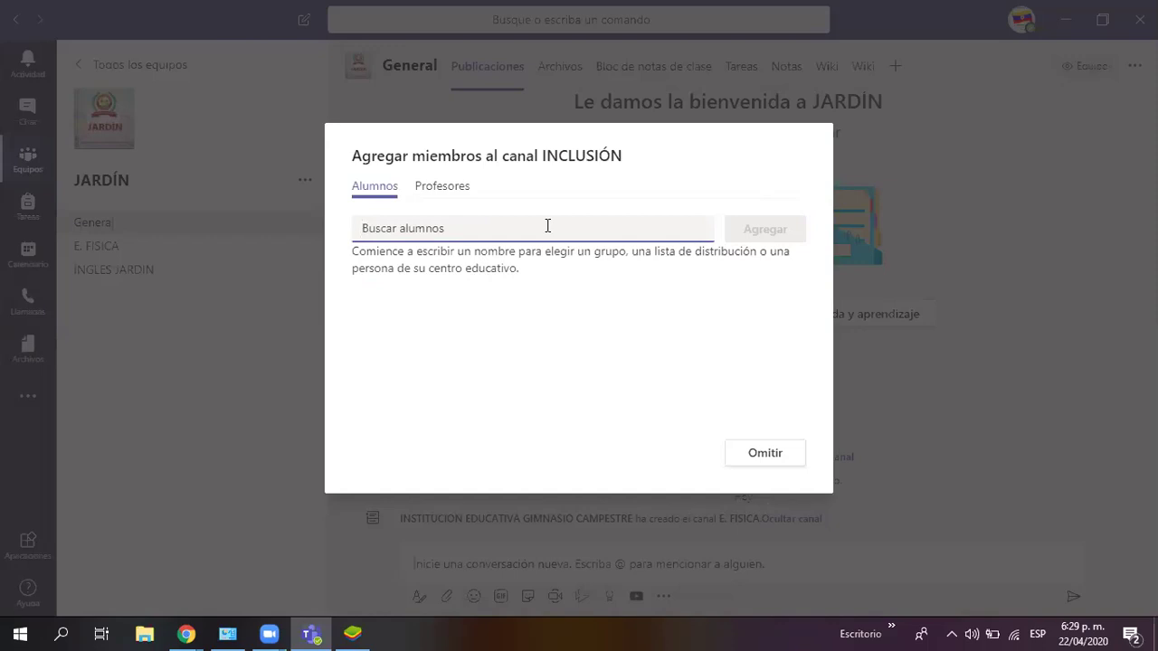
key("Escape")
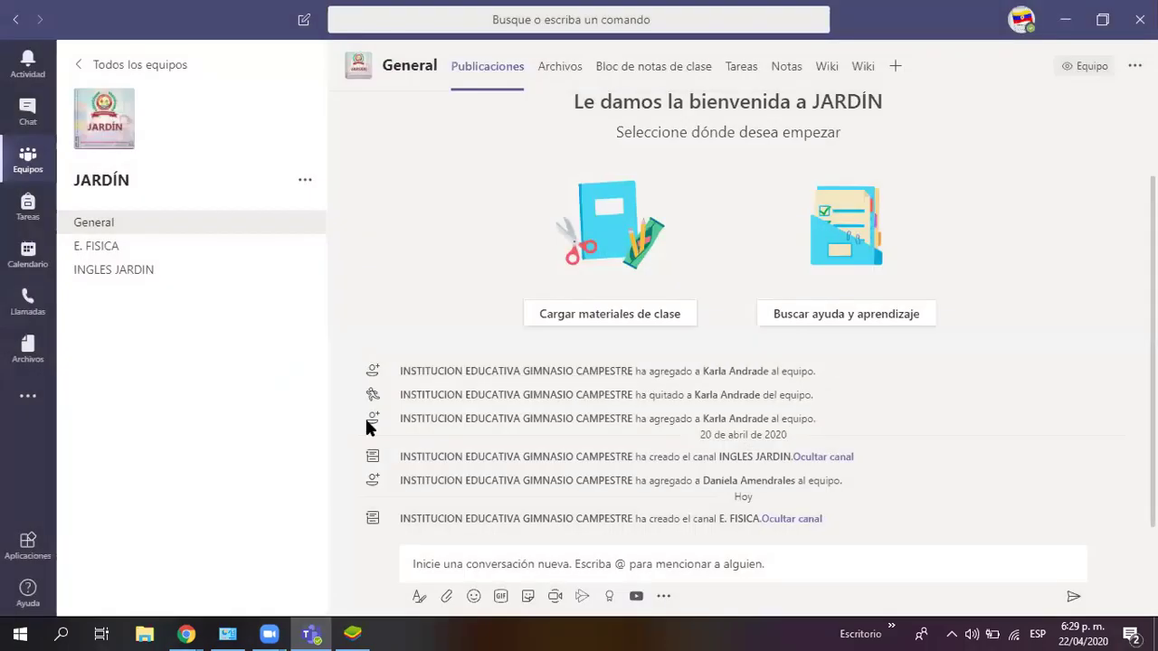
Step: Add the student, found by user-name search, as a JARDÍN team member
left_click(303, 182)
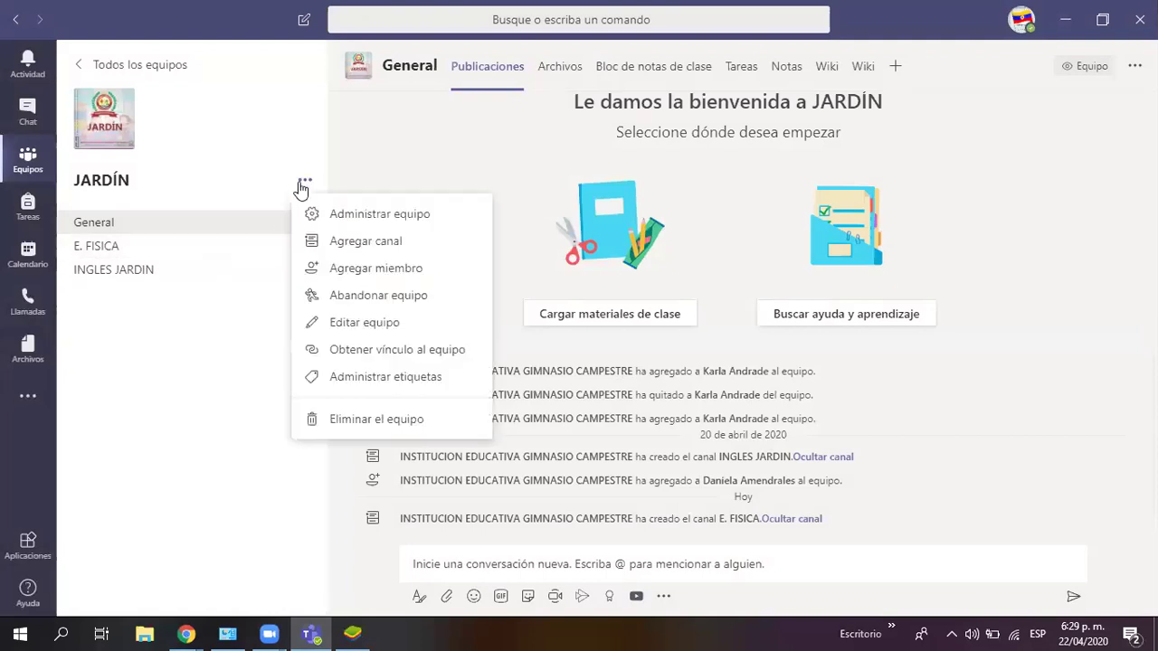
left_click(377, 268)
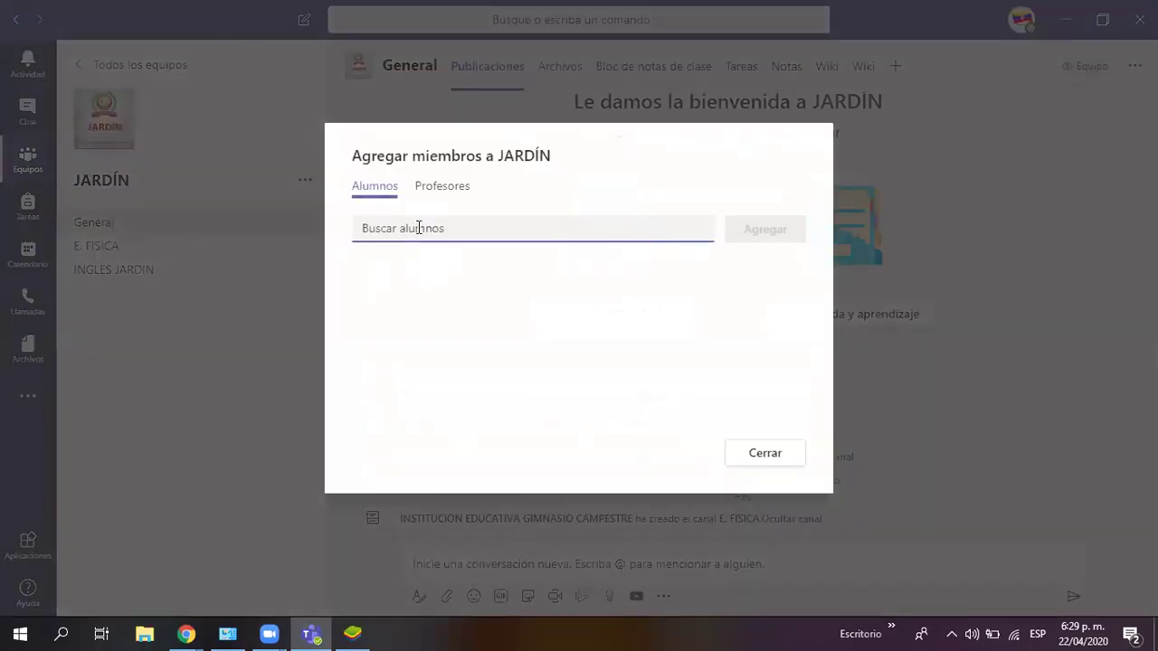
type("R")
key("BackSpace")
type("RSERR")
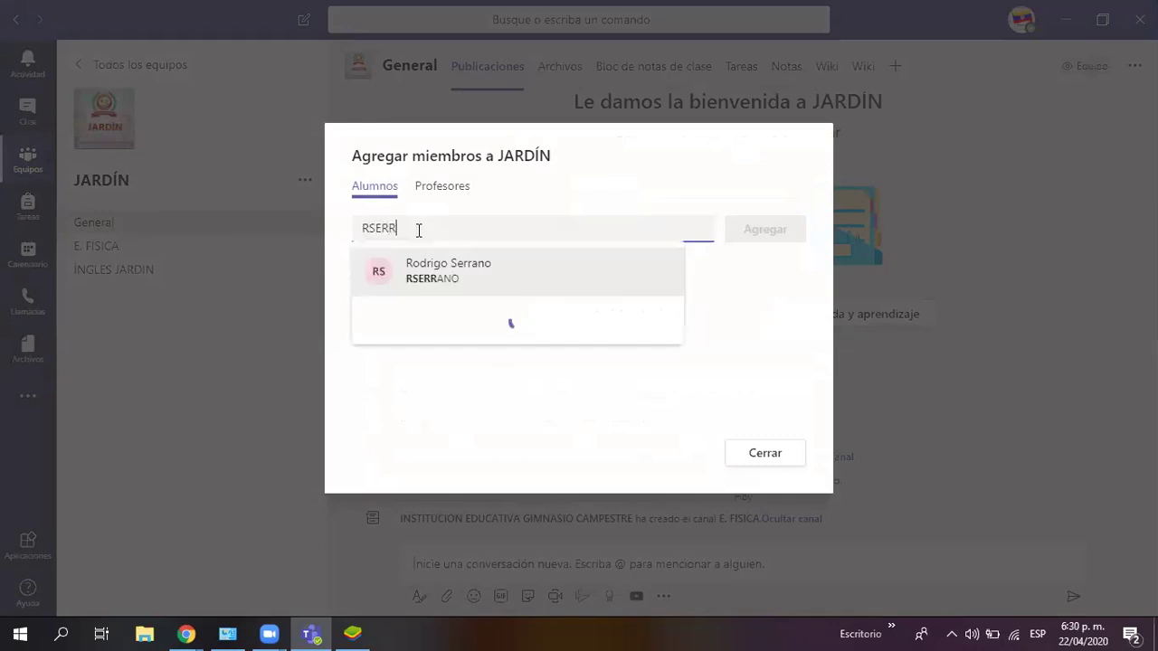
left_click(491, 279)
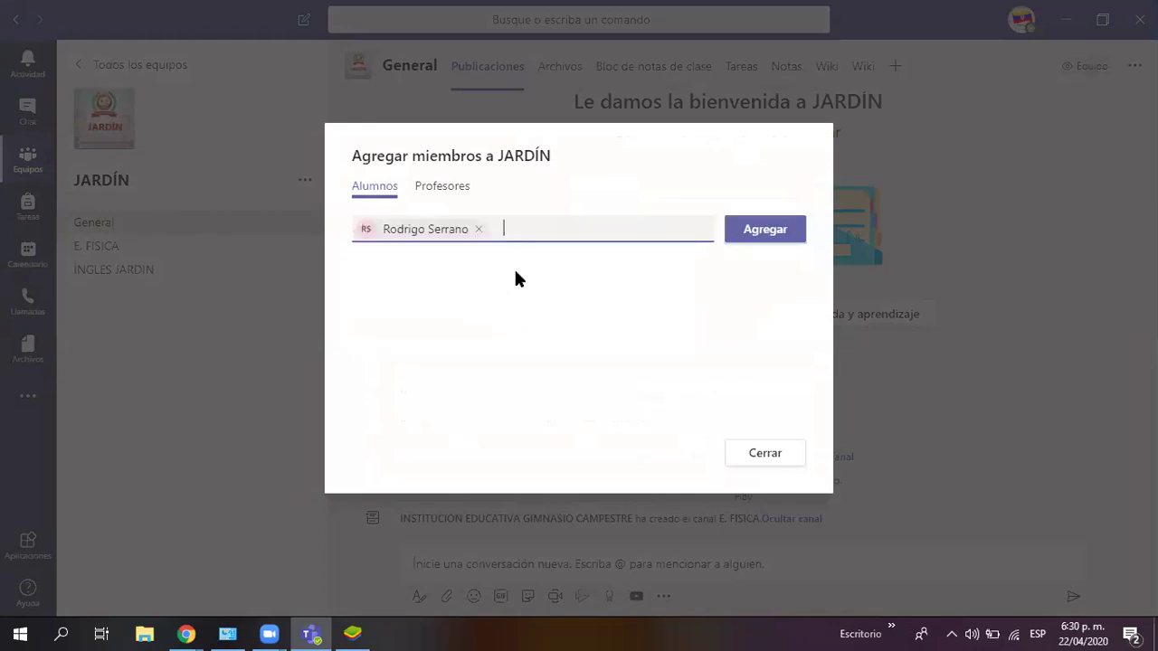
left_click(765, 237)
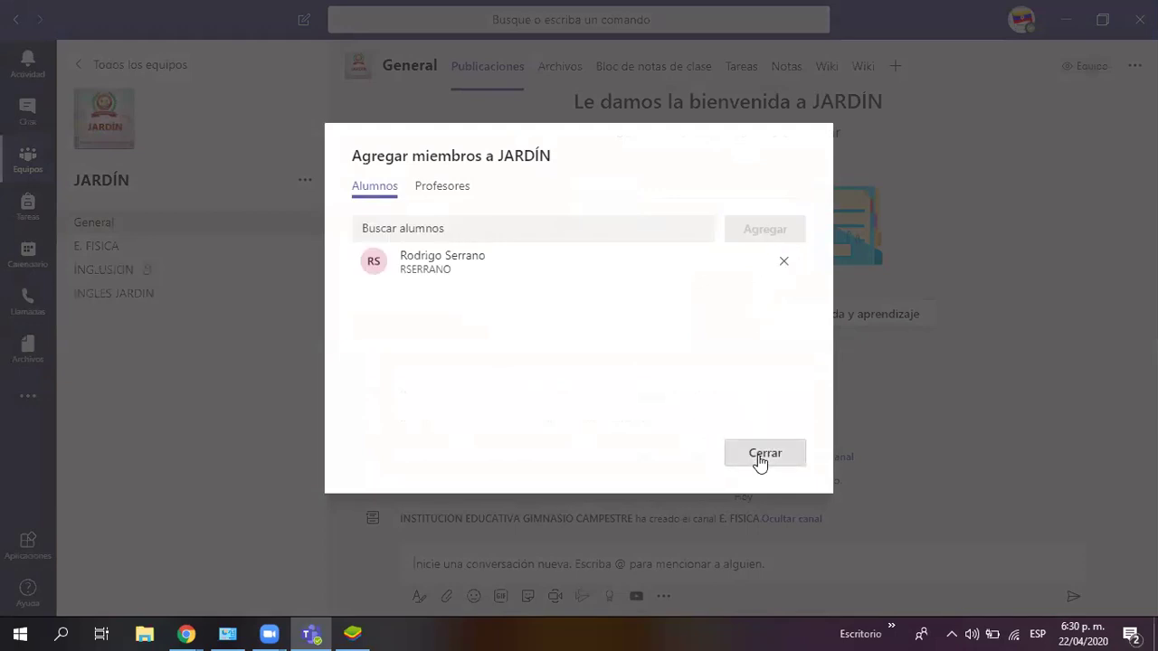
left_click(759, 457)
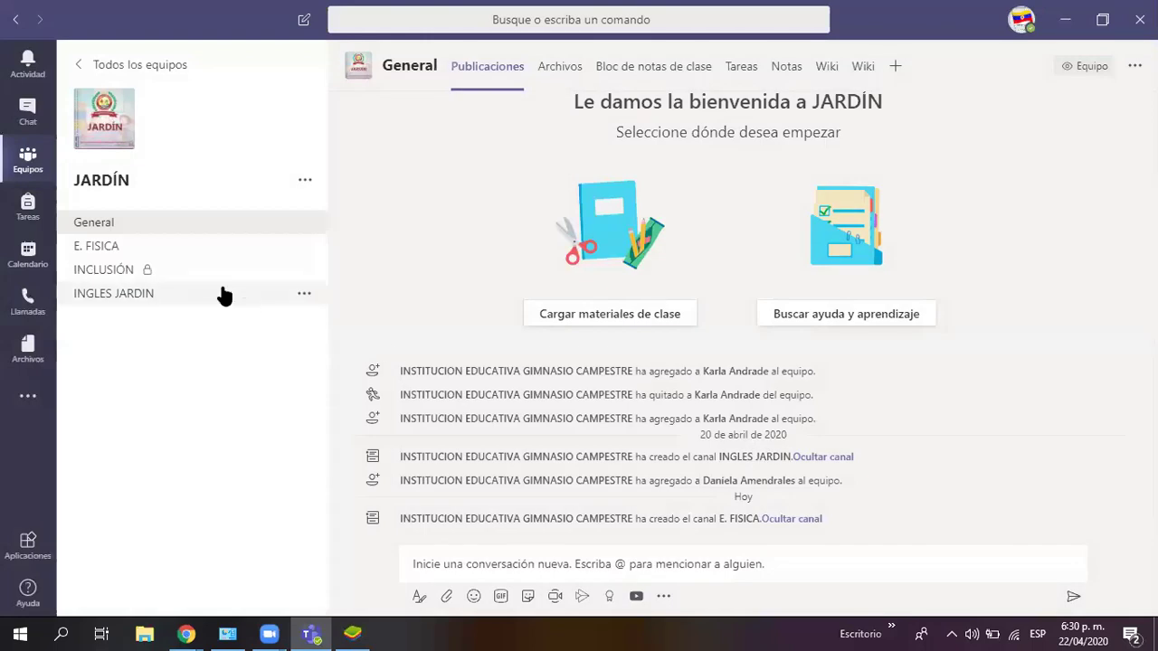
Step: Add the student to the private INCLUSIÓN channel via its Agregar miembros option
left_click(304, 271)
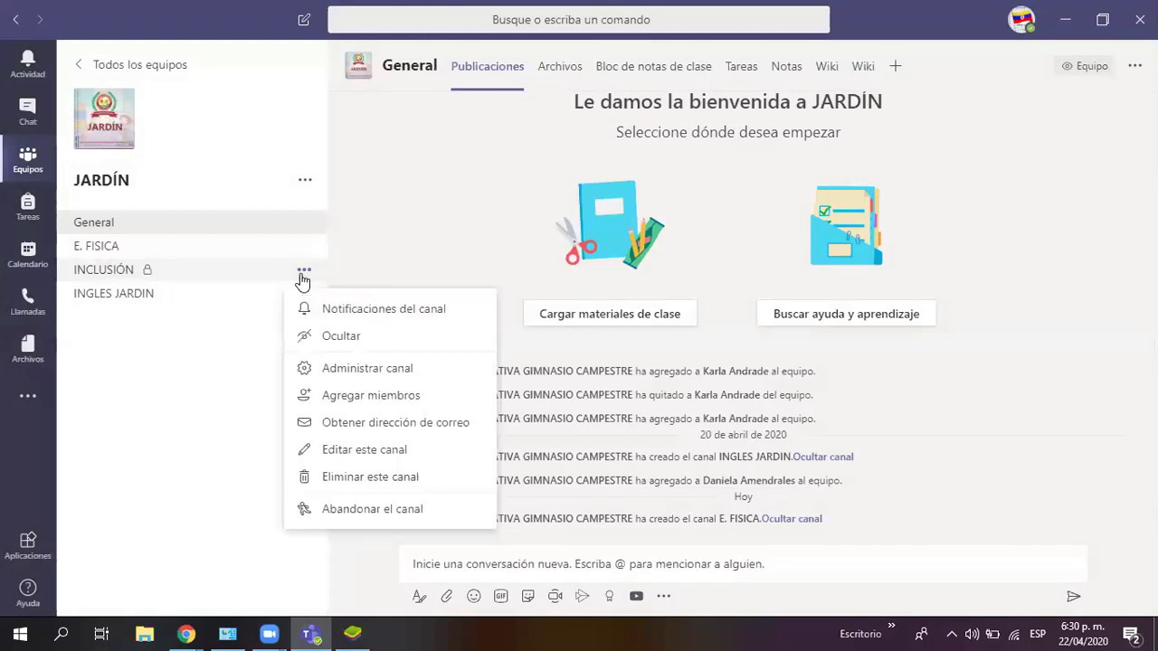
left_click(388, 396)
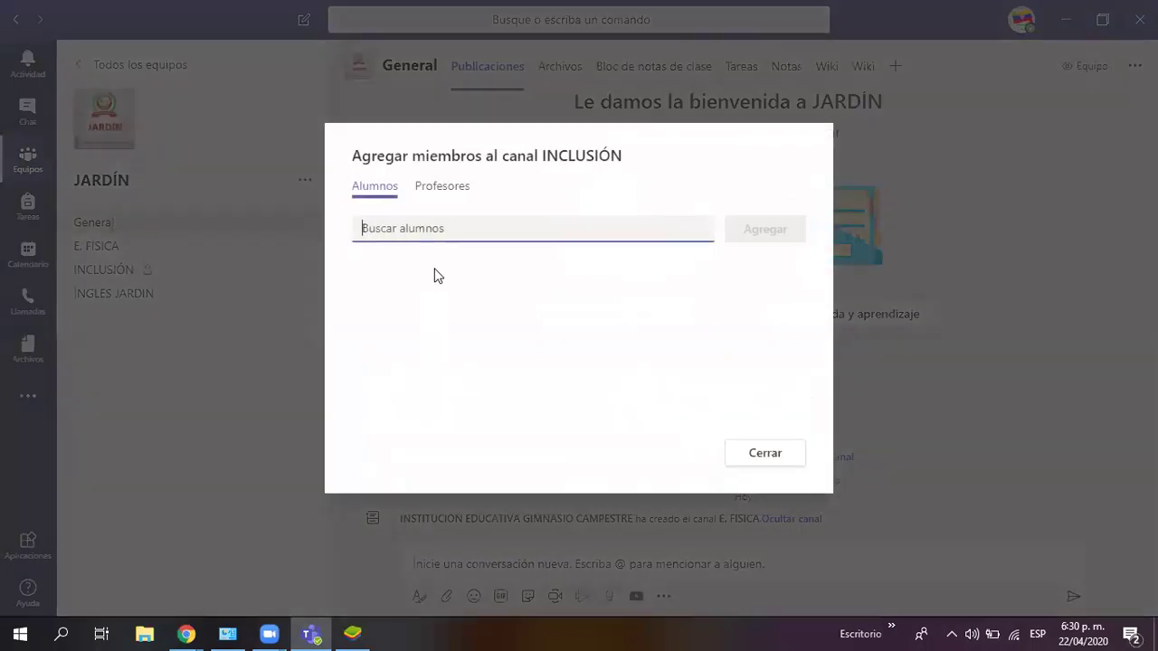
type("RSERR")
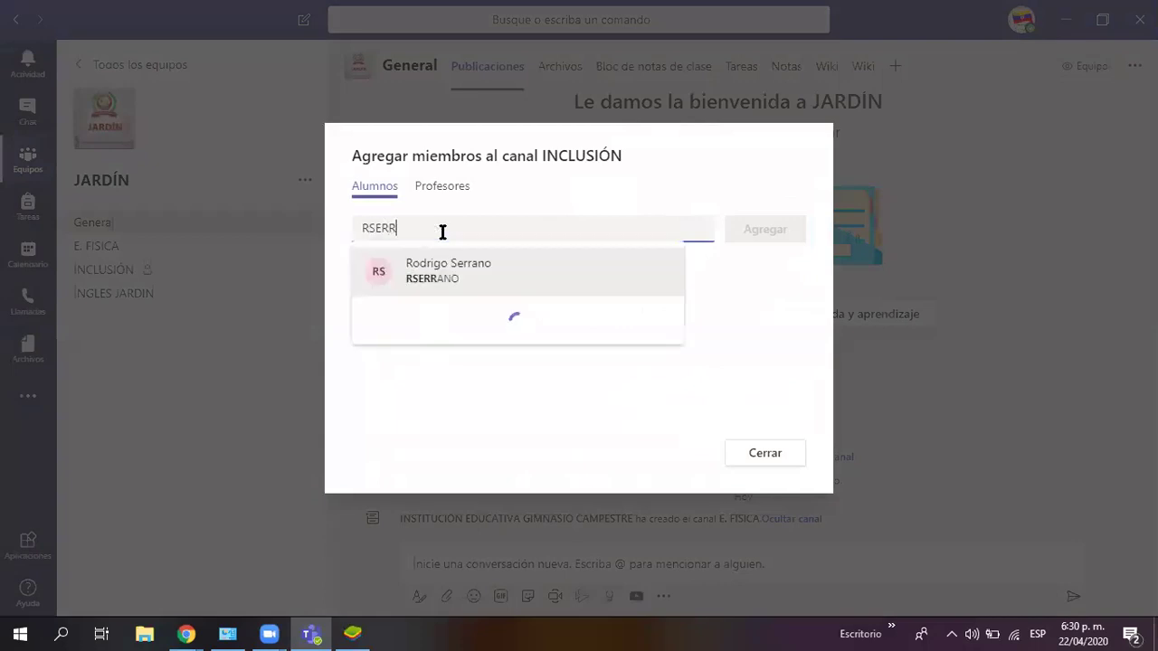
left_click(558, 277)
left_click(753, 230)
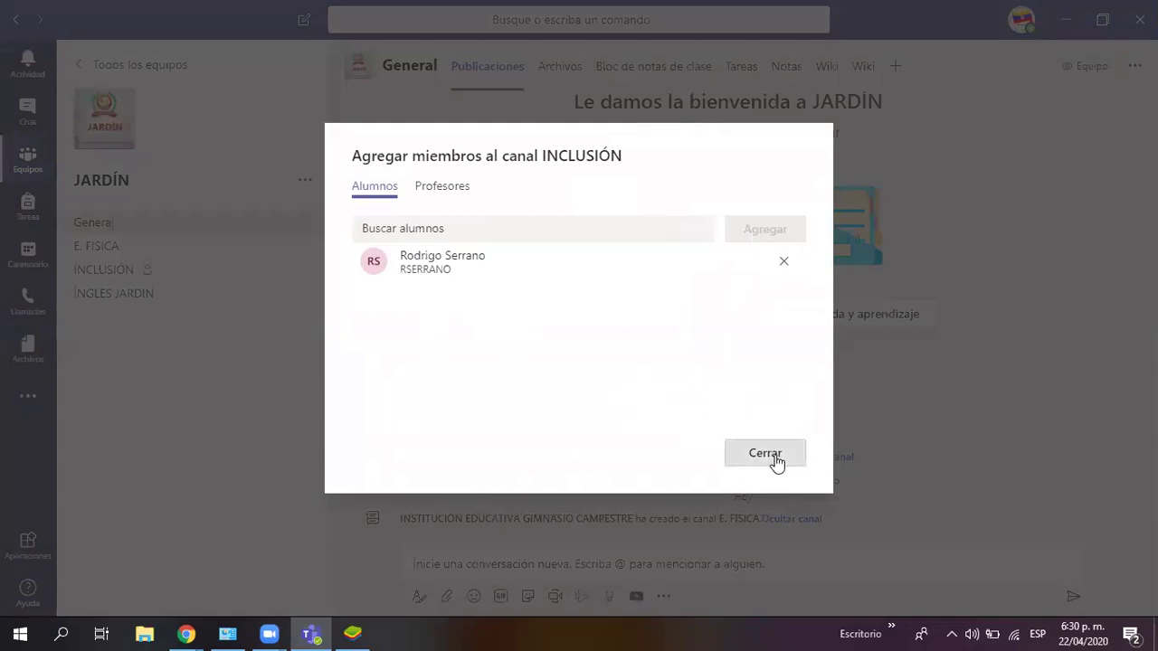
left_click(765, 453)
Step: Open the INCLUSIÓN channel's empty welcome page and focus the conversation box
left_click(160, 269)
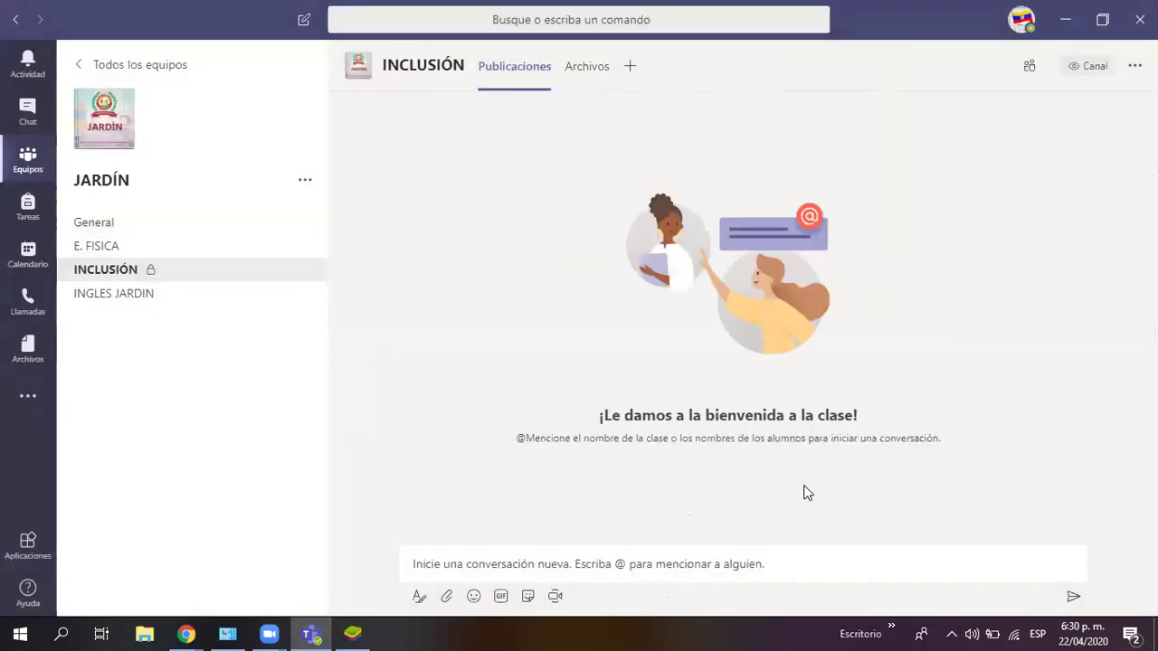
left_click(717, 556)
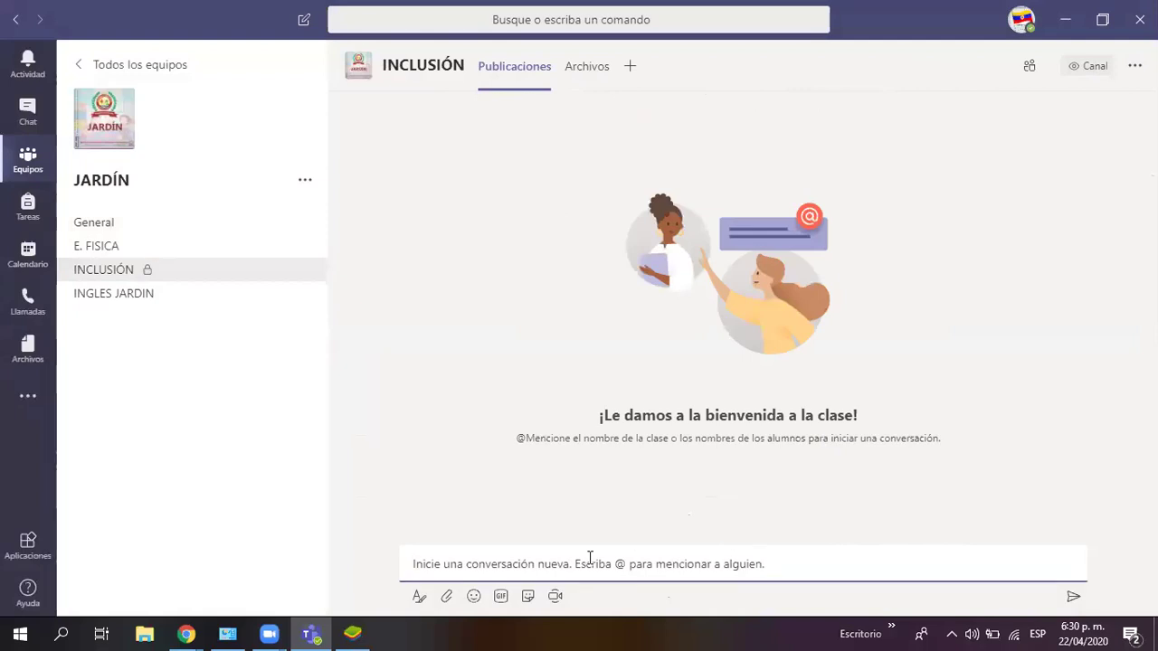
mouse_move(276, 287)
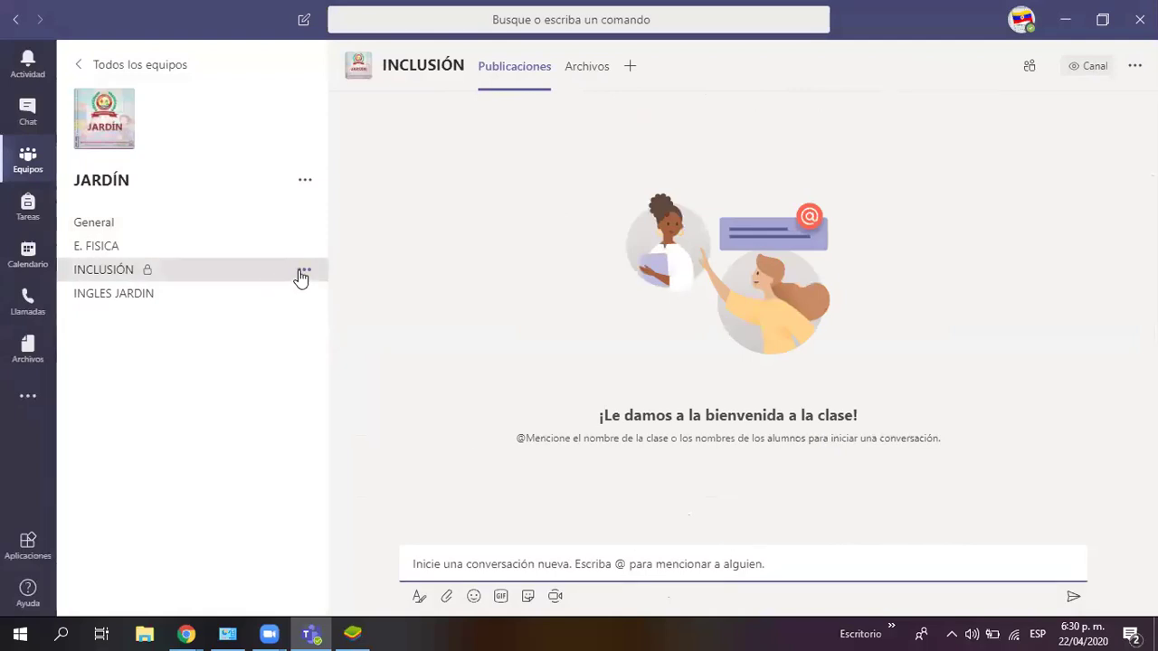
left_click(304, 271)
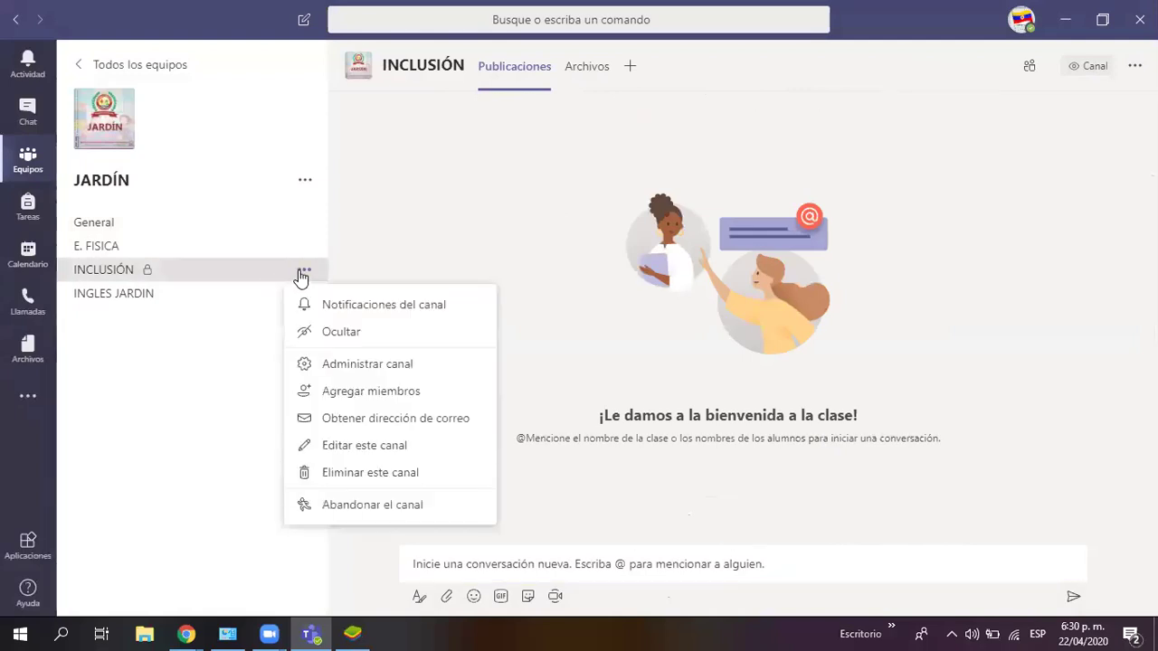
Step: Open Administrar canal for INCLUSIÓN and expand the Miembros e invitados list
left_click(356, 370)
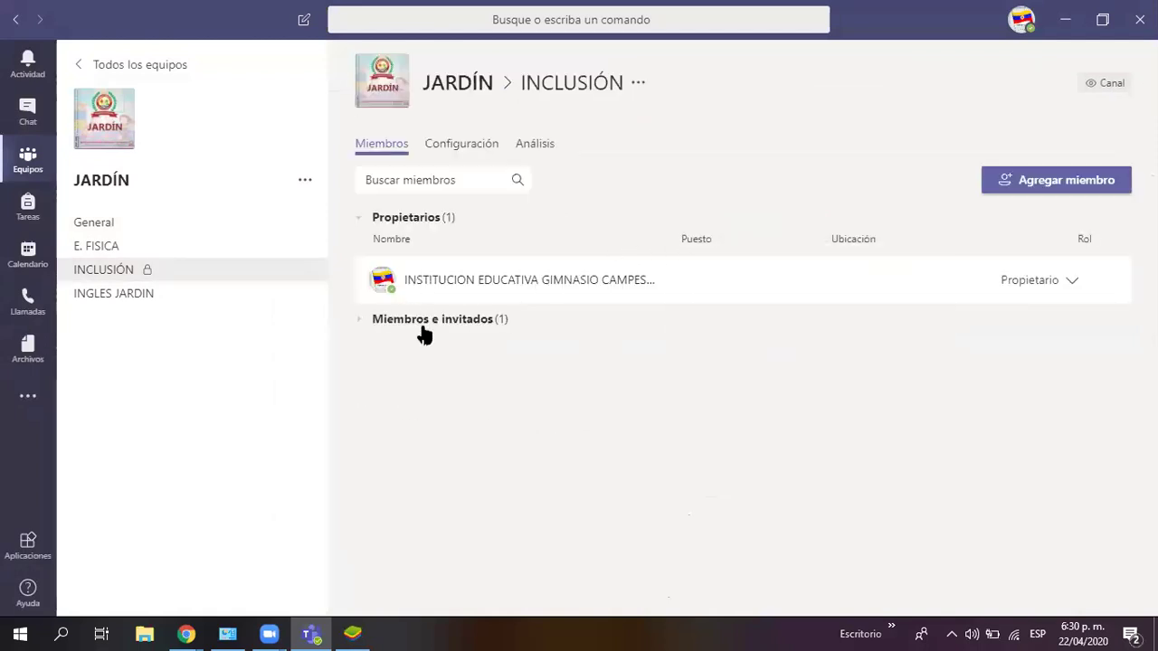
left_click(366, 222)
left_click(368, 224)
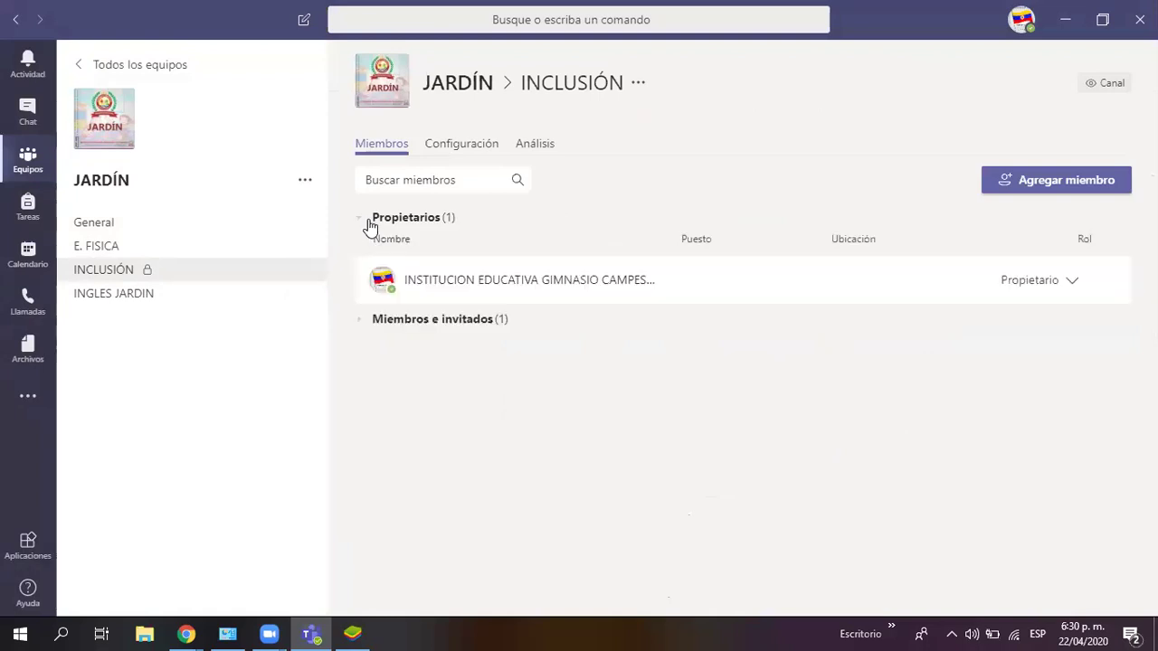
left_click(370, 321)
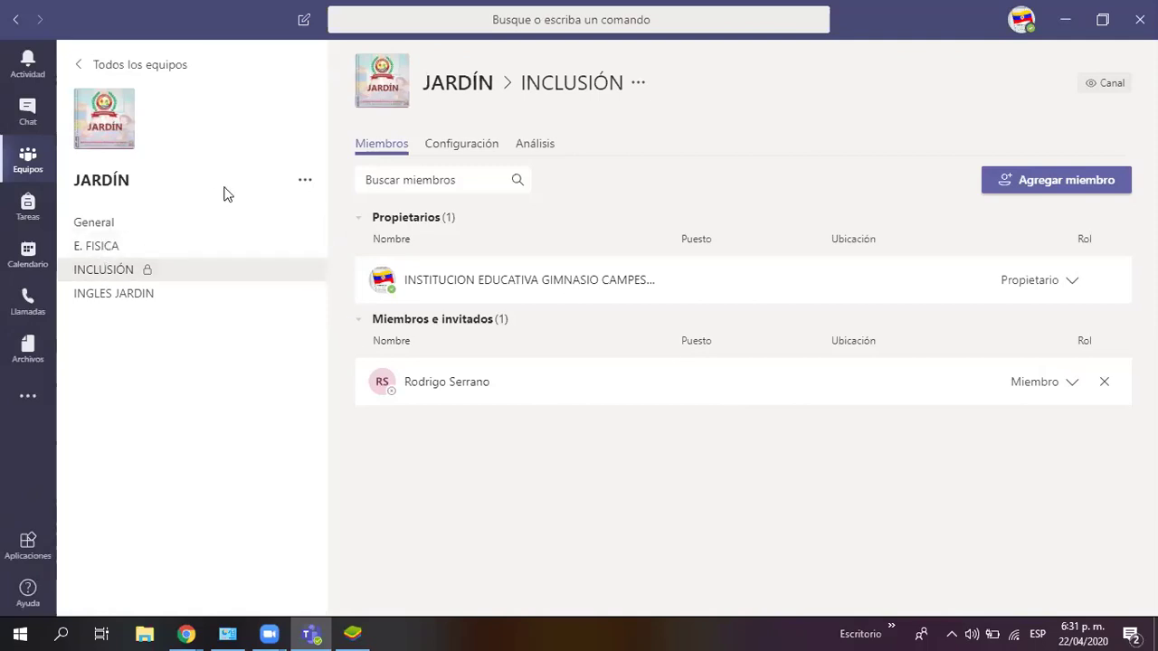
Step: Check JARDÍN's Administrar equipo page, then return to INCLUSIÓN's channel management
left_click(307, 182)
left_click(343, 223)
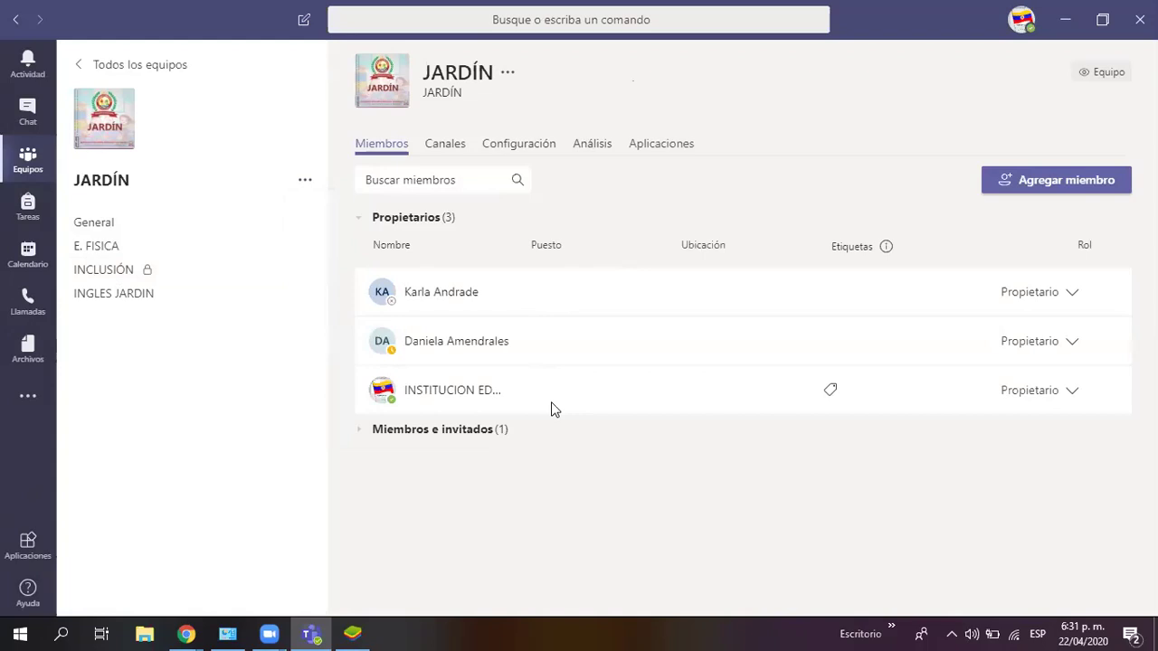
left_click(140, 271)
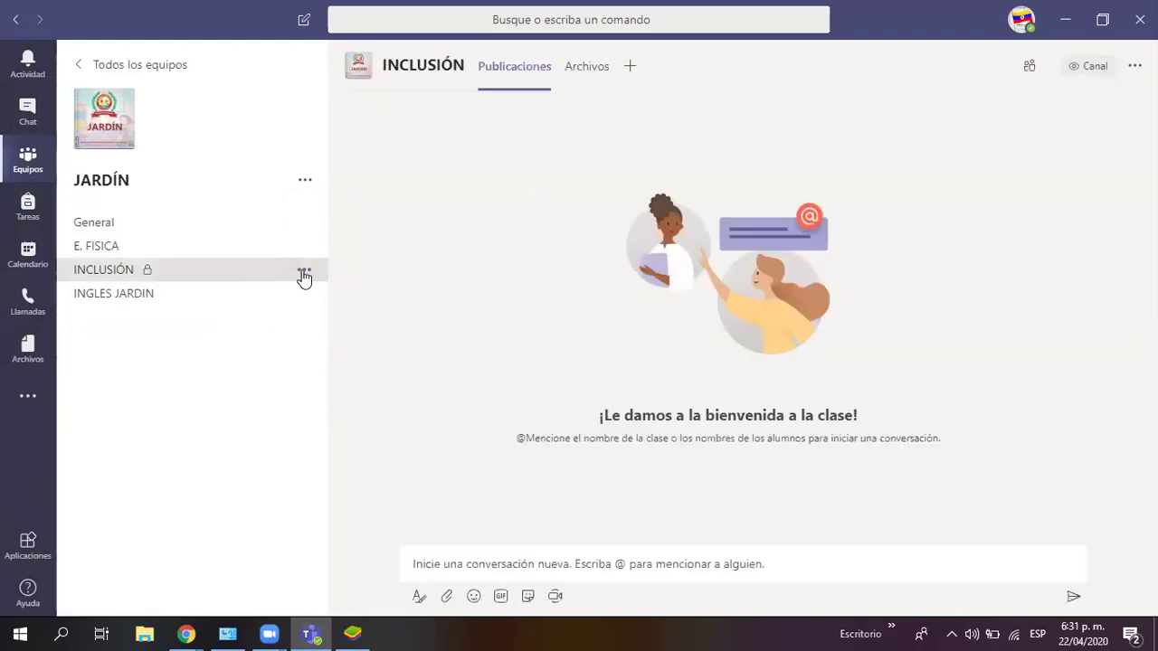
left_click(304, 270)
left_click(368, 365)
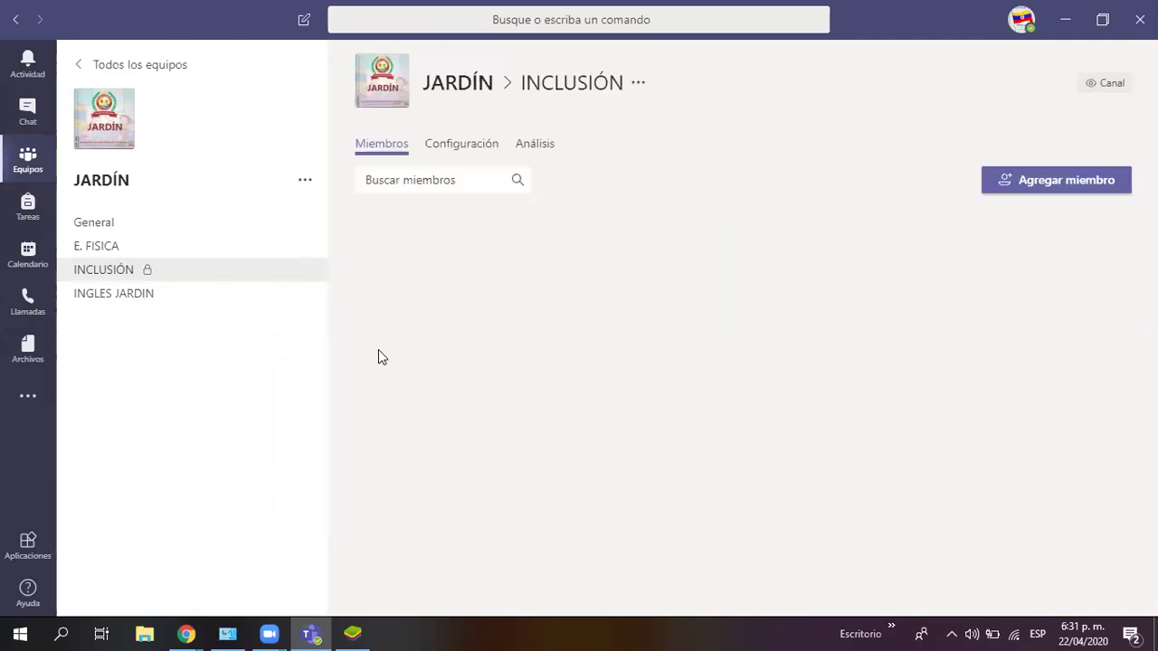
left_click_drag(404, 282, 807, 291)
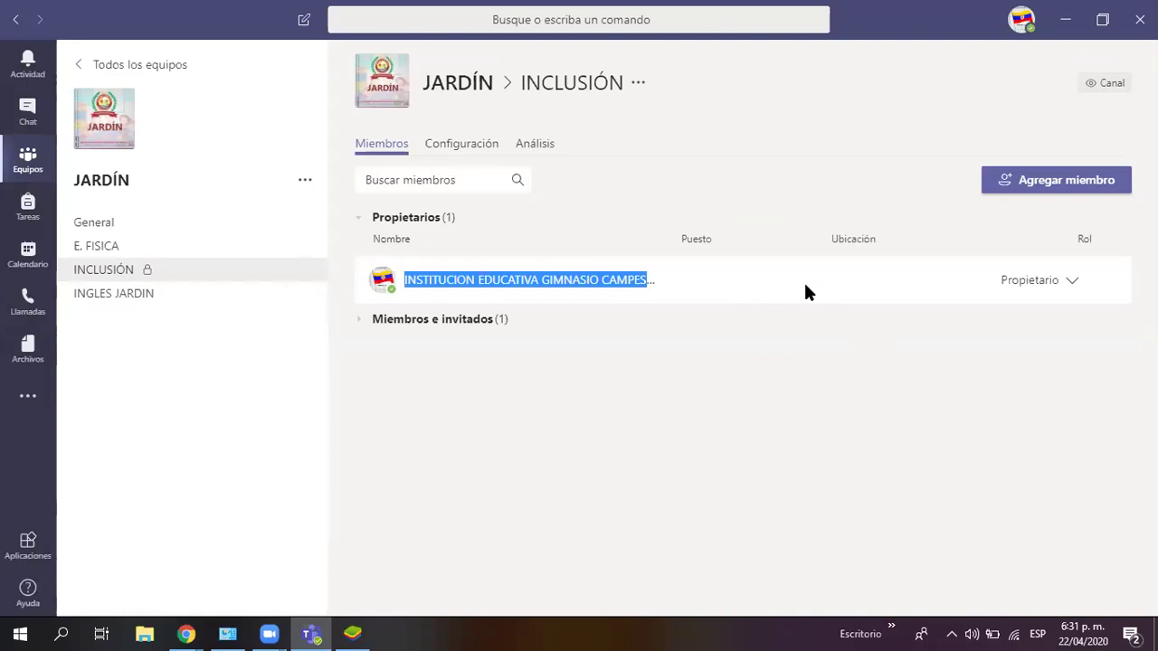
Step: Add a person to the INCLUSIÓN channel by searching their name
left_click(1096, 185)
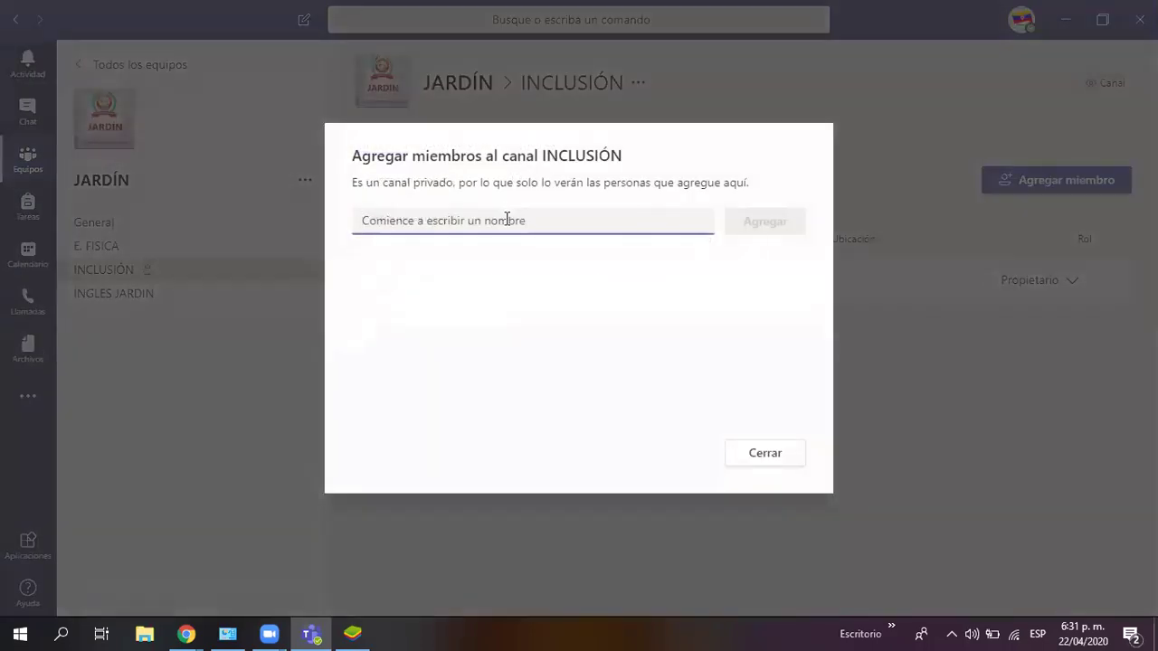
type("KARLA")
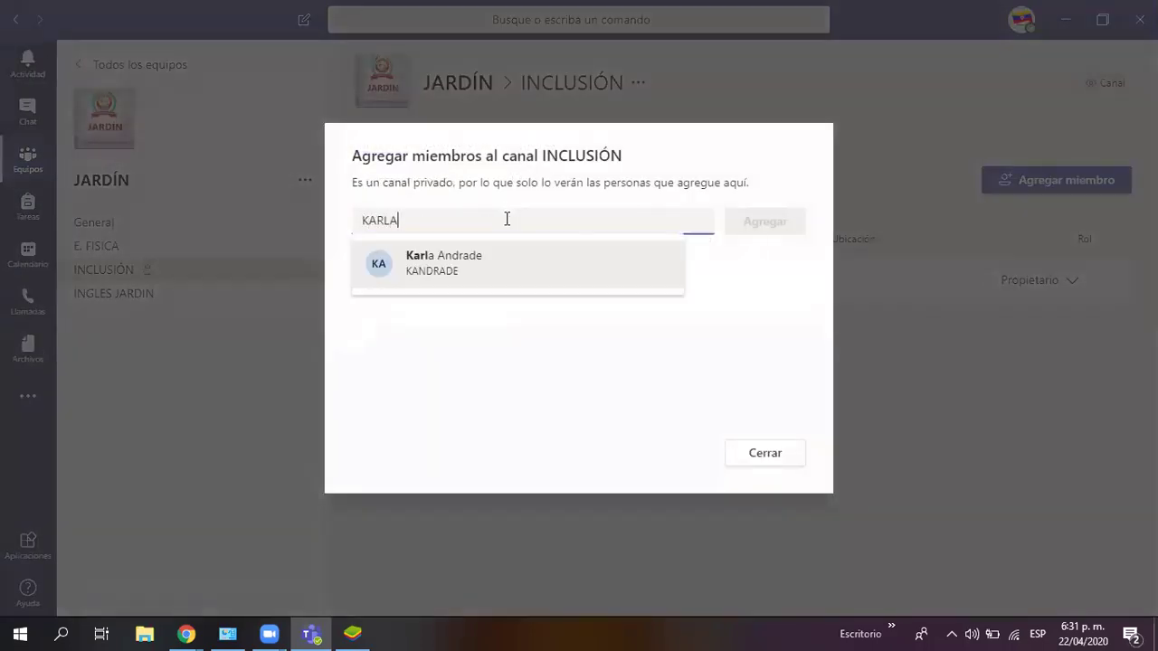
left_click(454, 269)
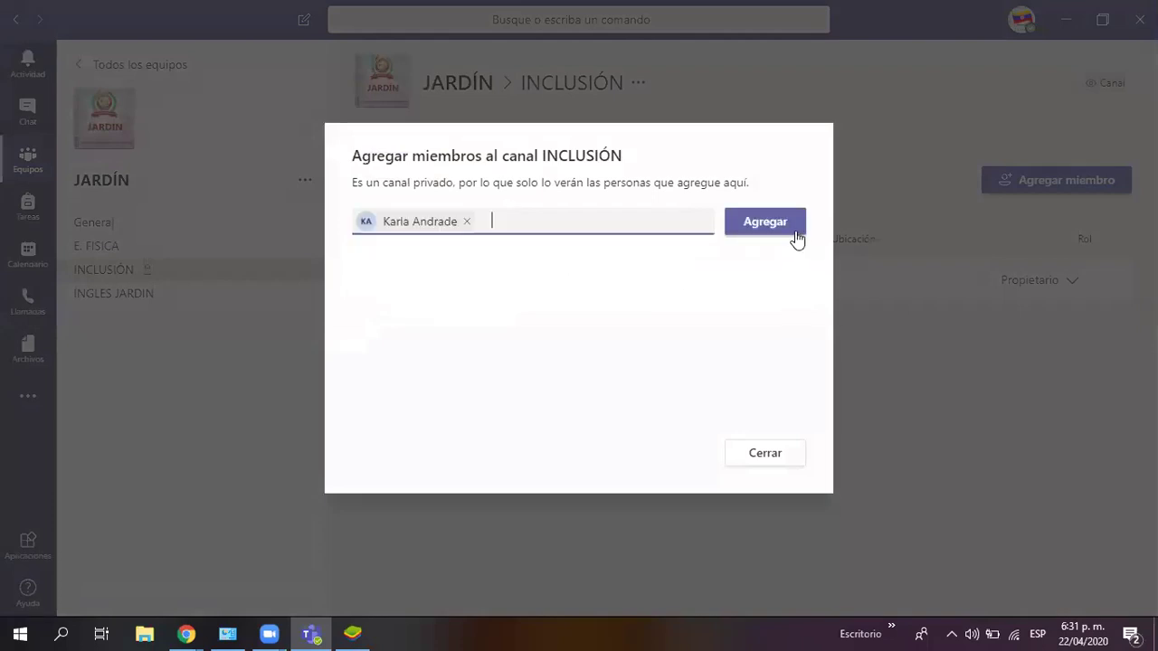
left_click(770, 227)
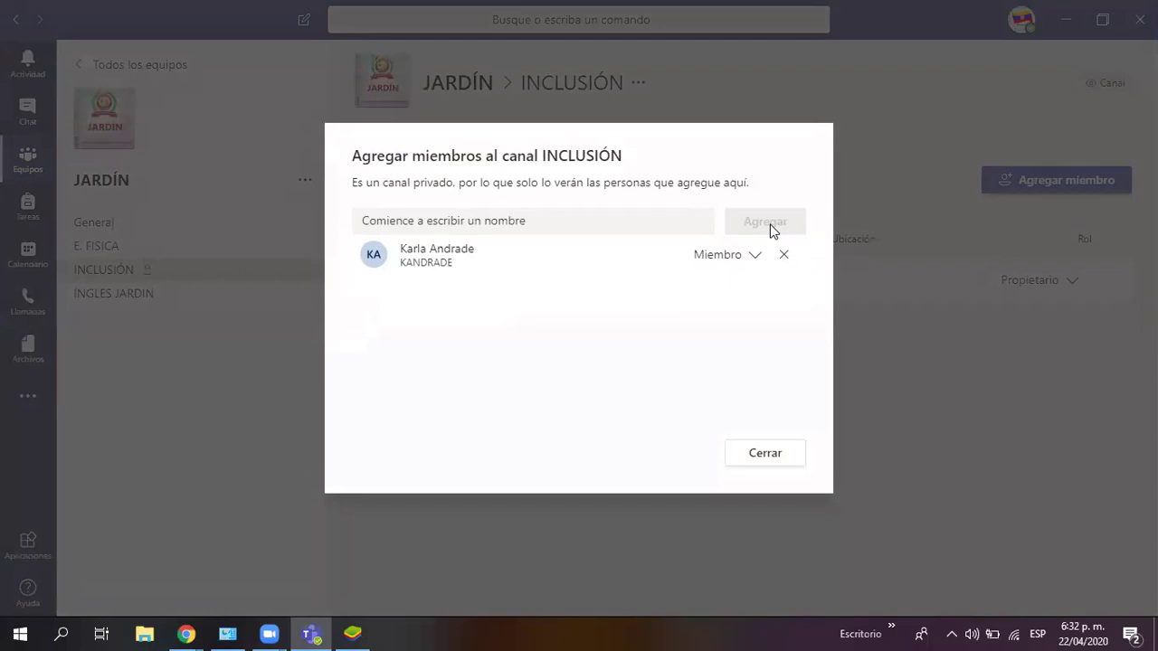
left_click(779, 457)
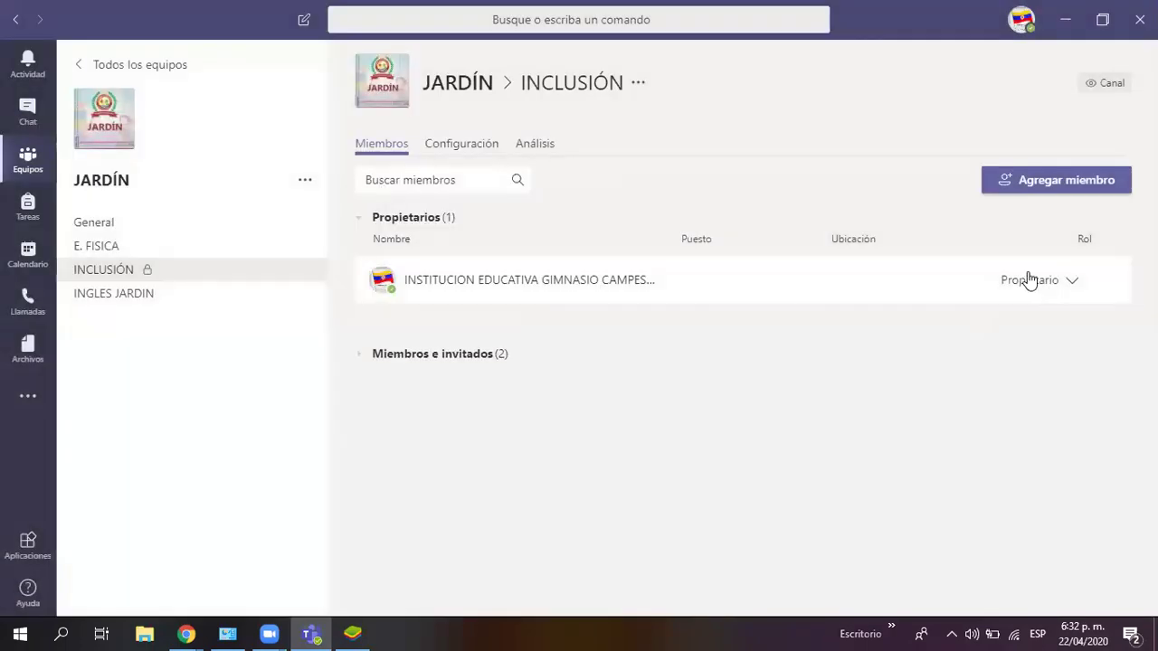
Step: Add another person to INCLUSIÓN by name search and show its members and guests
left_click(1043, 189)
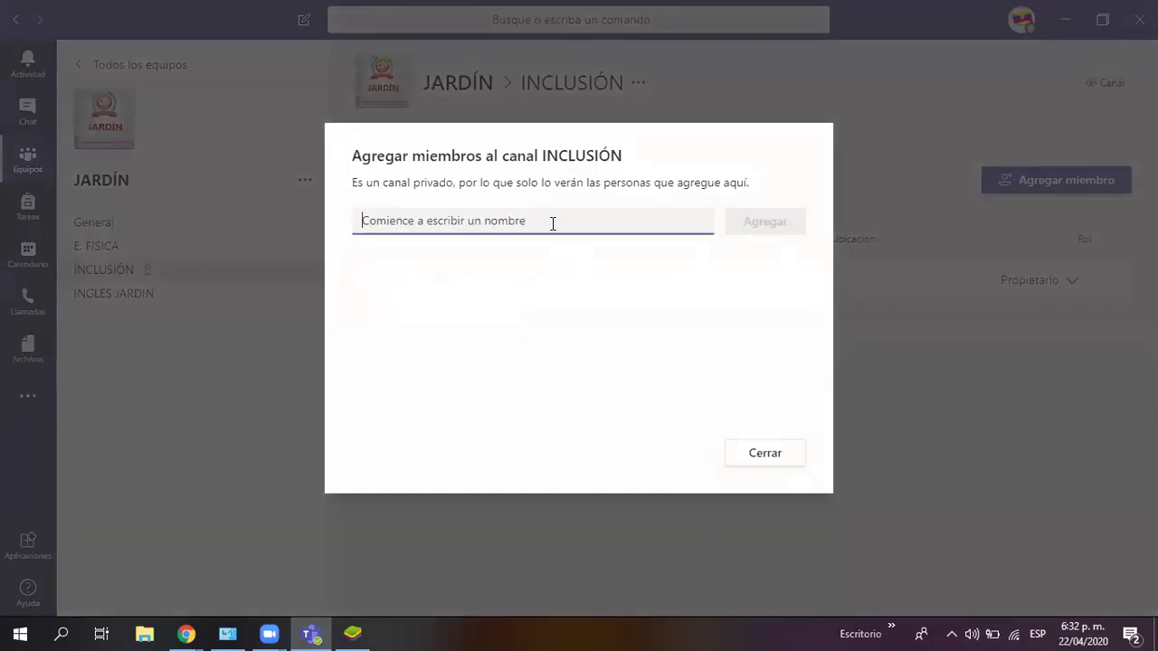
type("DAMAN+")
key("BackSpace")
key("BackSpace")
key("BackSpace")
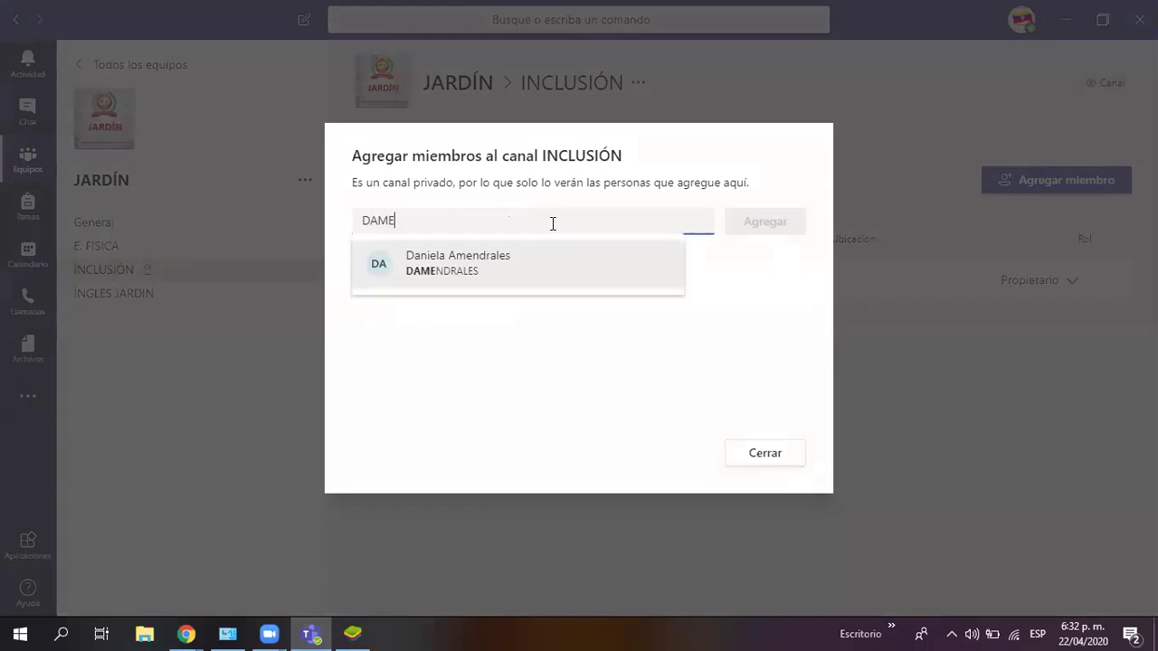
left_click(550, 263)
left_click(747, 227)
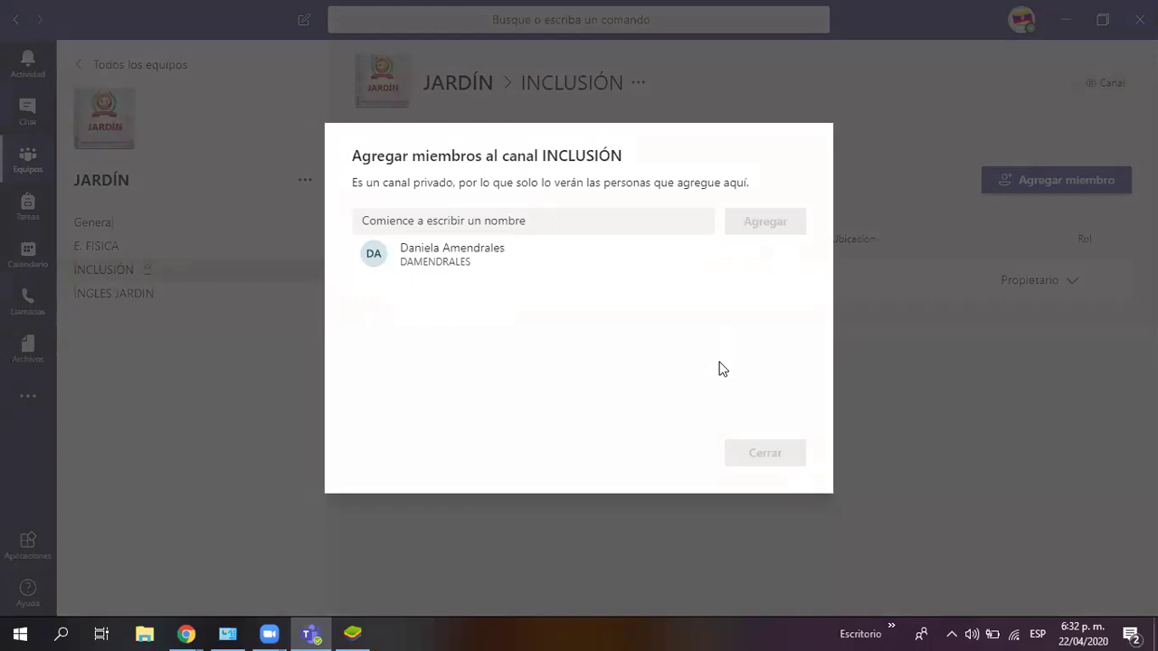
left_click(764, 457)
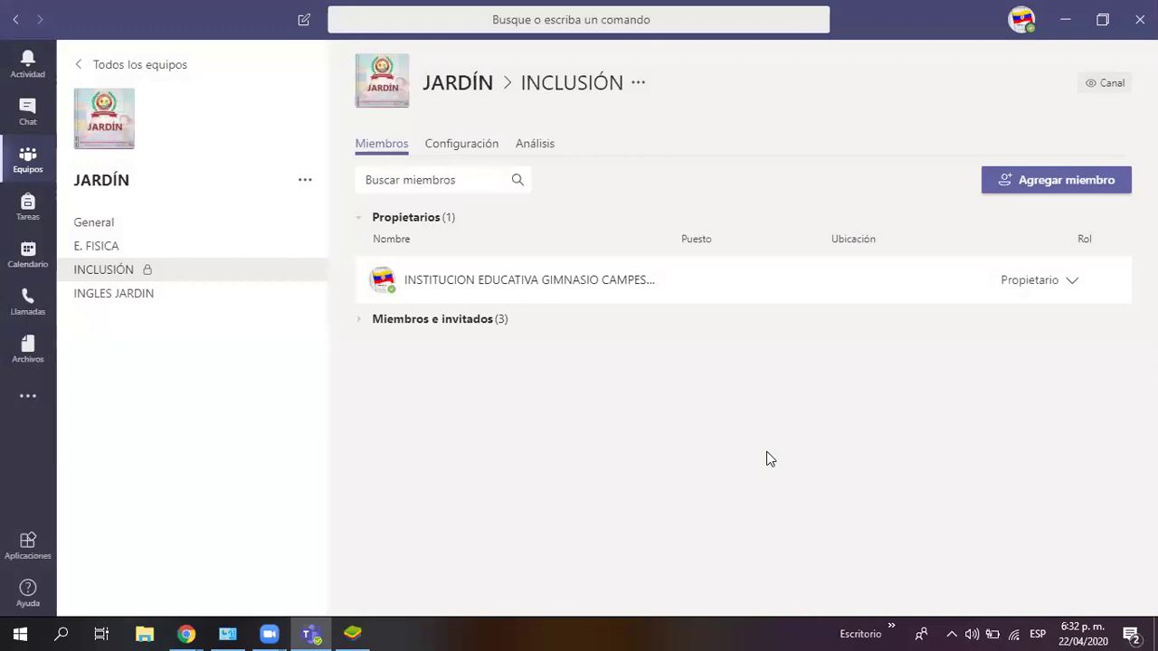
left_click(362, 325)
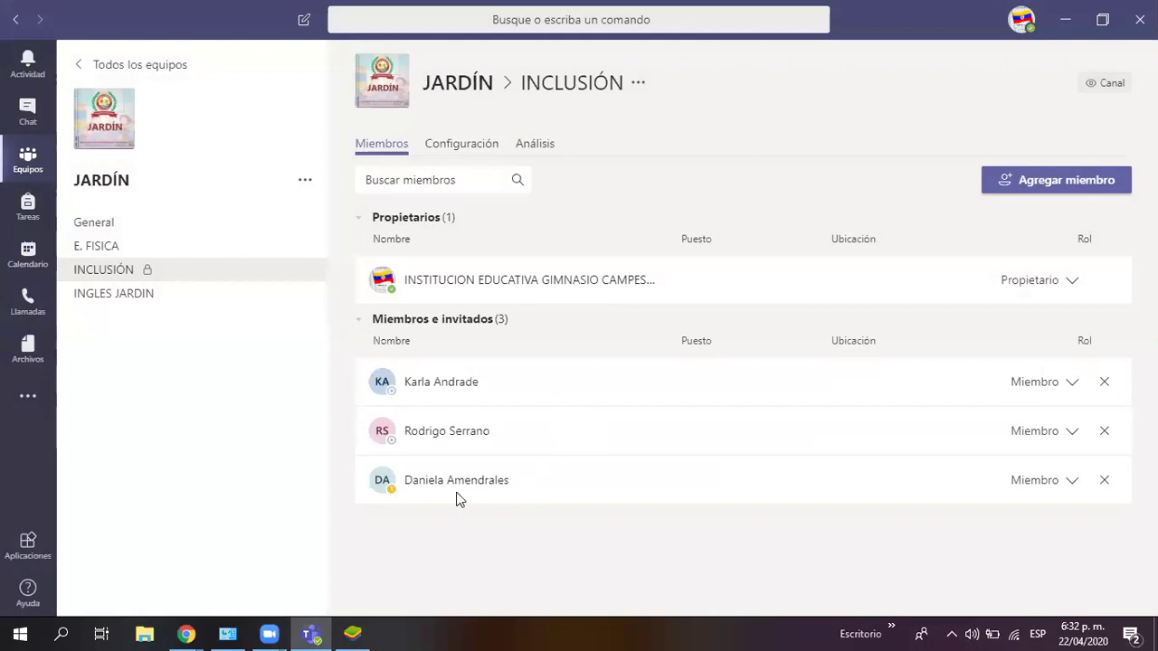
Step: Expand Miembros e invitados and set the first member's role to Propietario
left_click(362, 324)
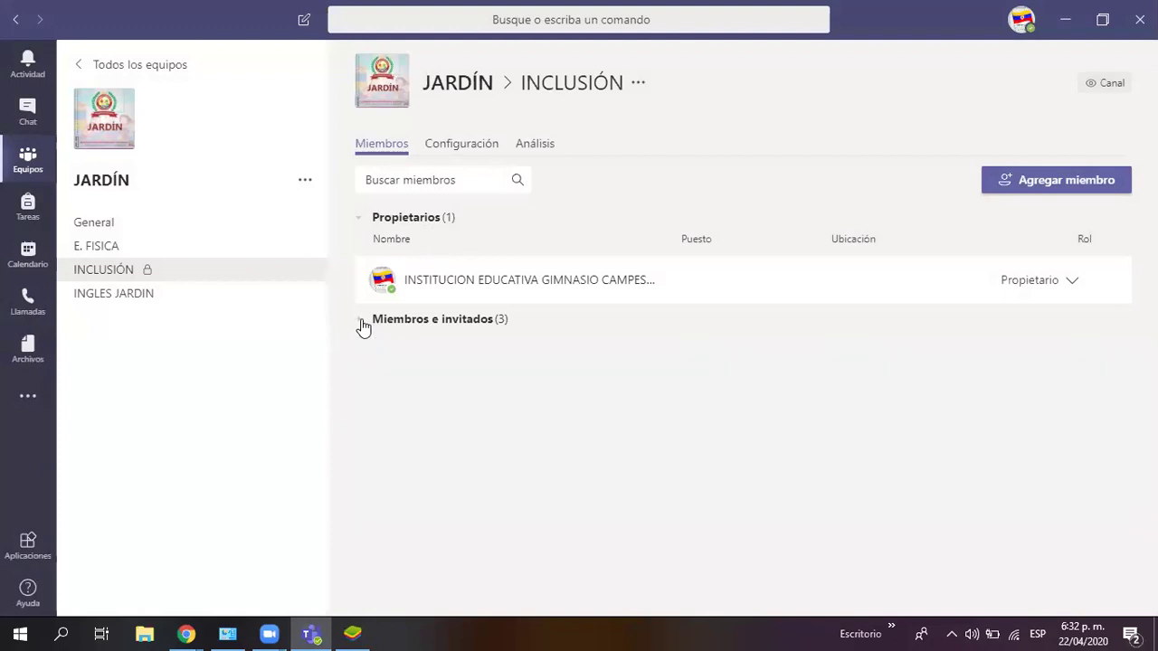
left_click(362, 324)
left_click(362, 324)
left_click(363, 324)
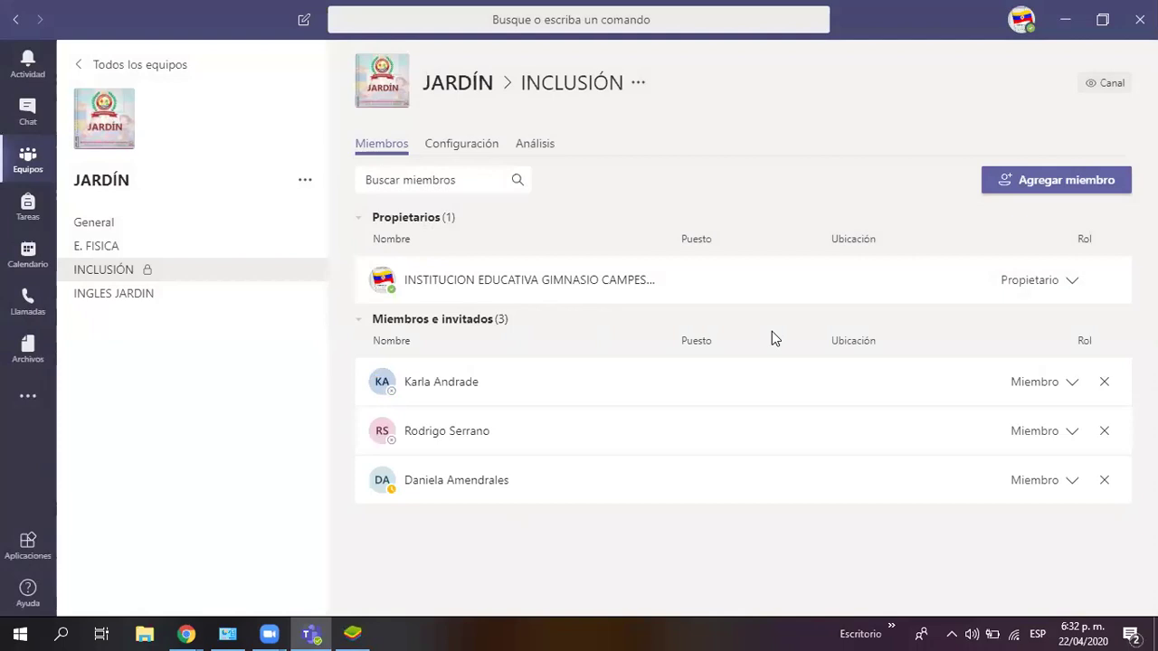
left_click(1068, 383)
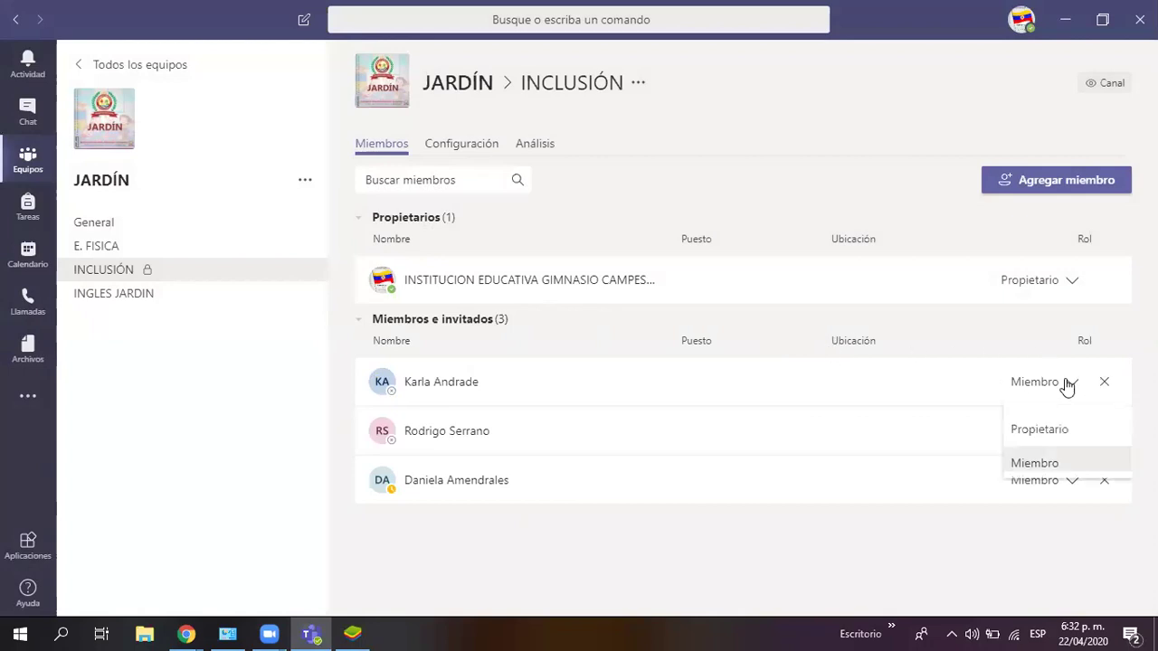
left_click(1035, 429)
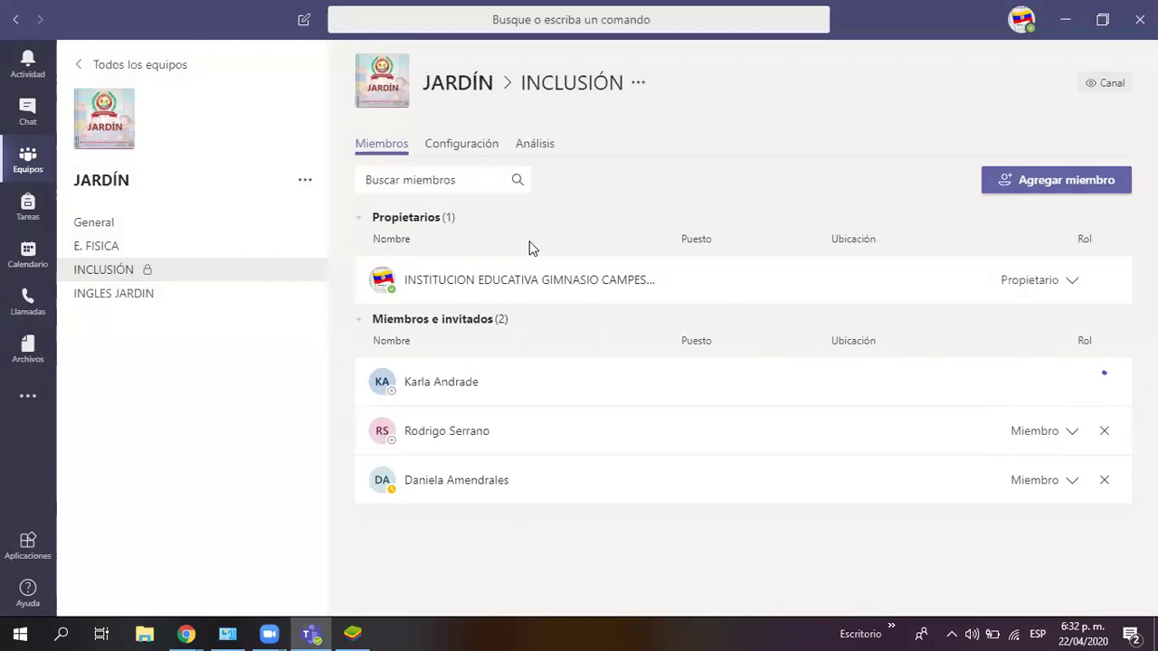
Step: Set the last member's role to Propietario and go to JARDÍN's General channel
left_click(1072, 490)
left_click(1033, 531)
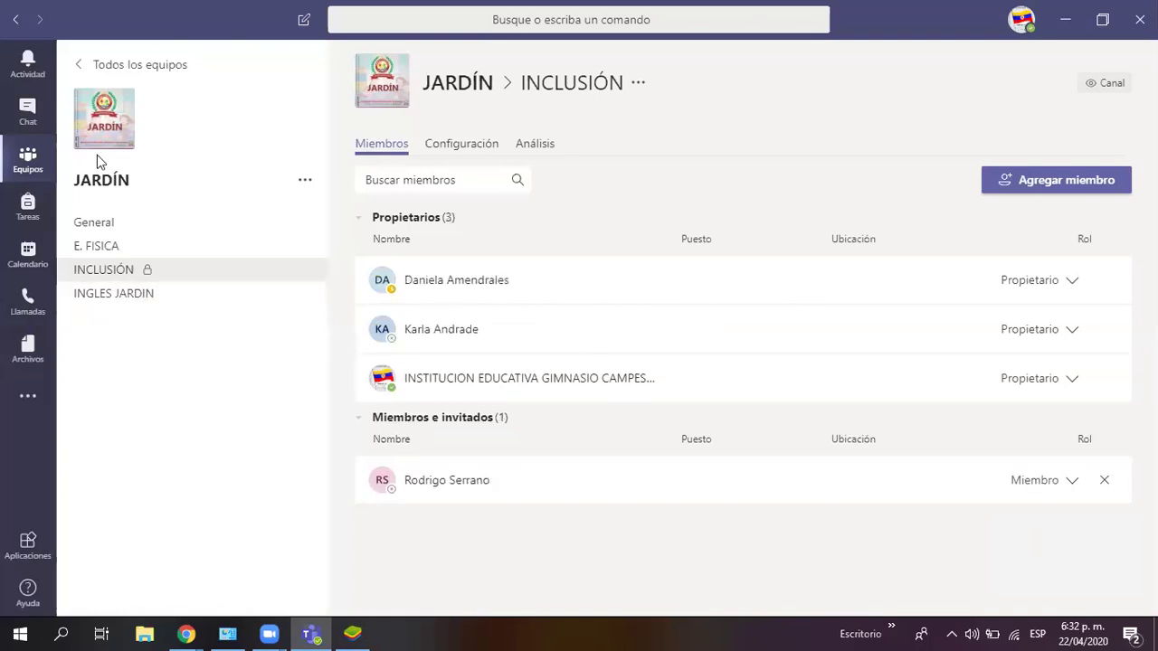
left_click(94, 224)
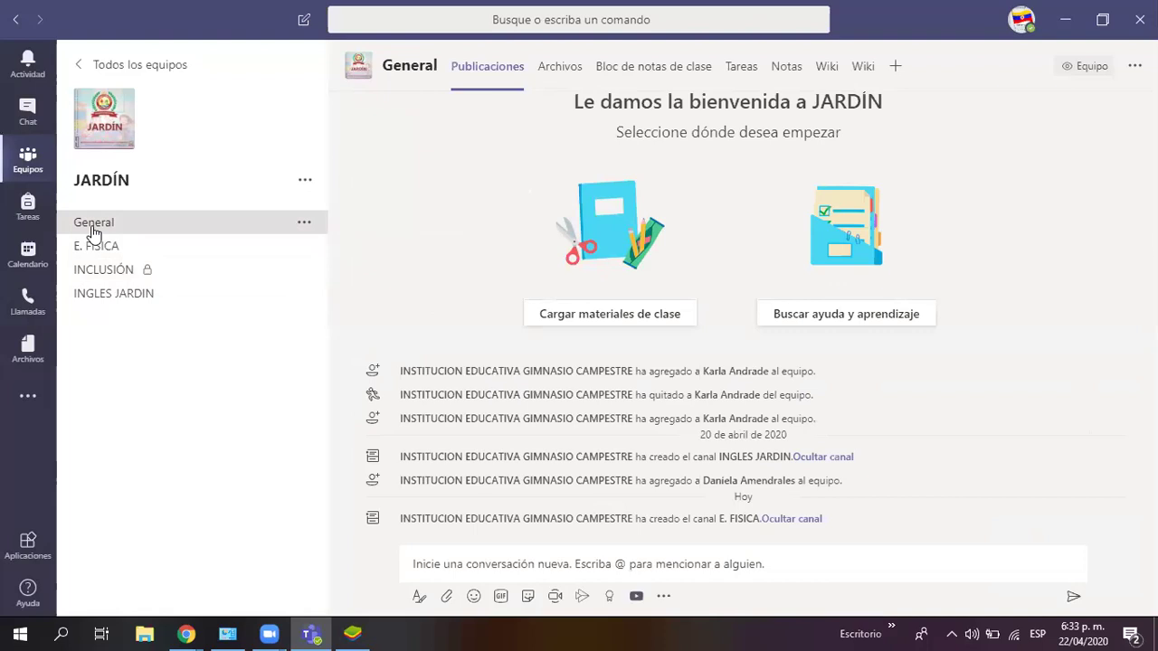
Step: Switch from the teams grid to the chat conversations
left_click(45, 150)
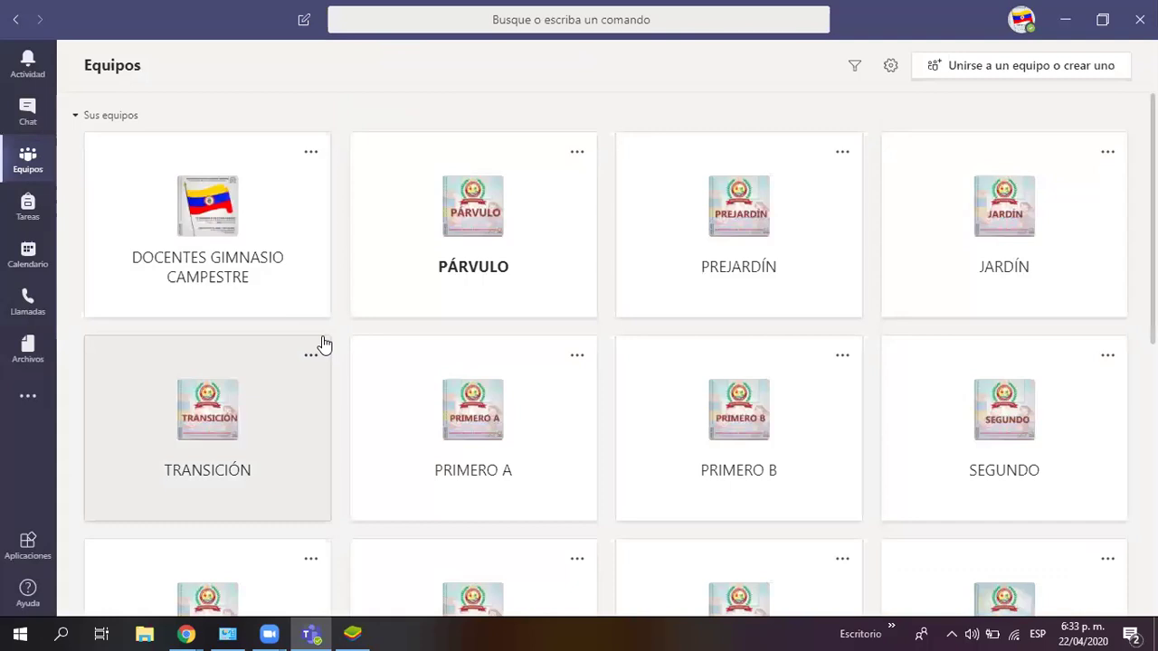
left_click(27, 112)
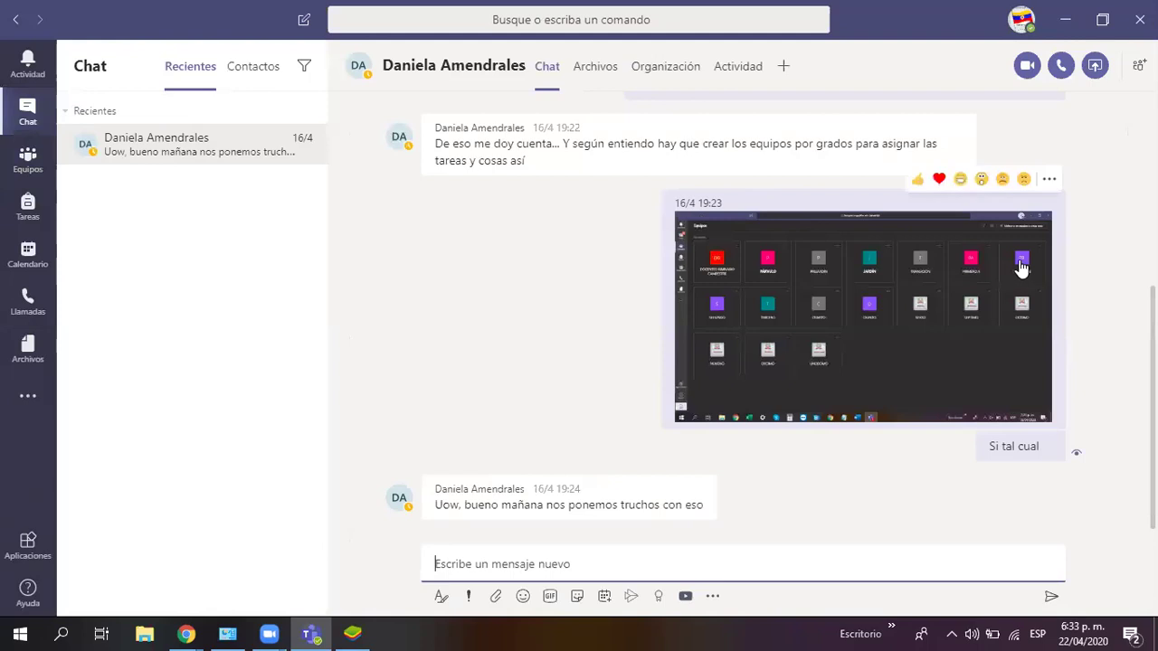
scroll(742, 312, "up", 5)
scroll(741, 312, "down", 4)
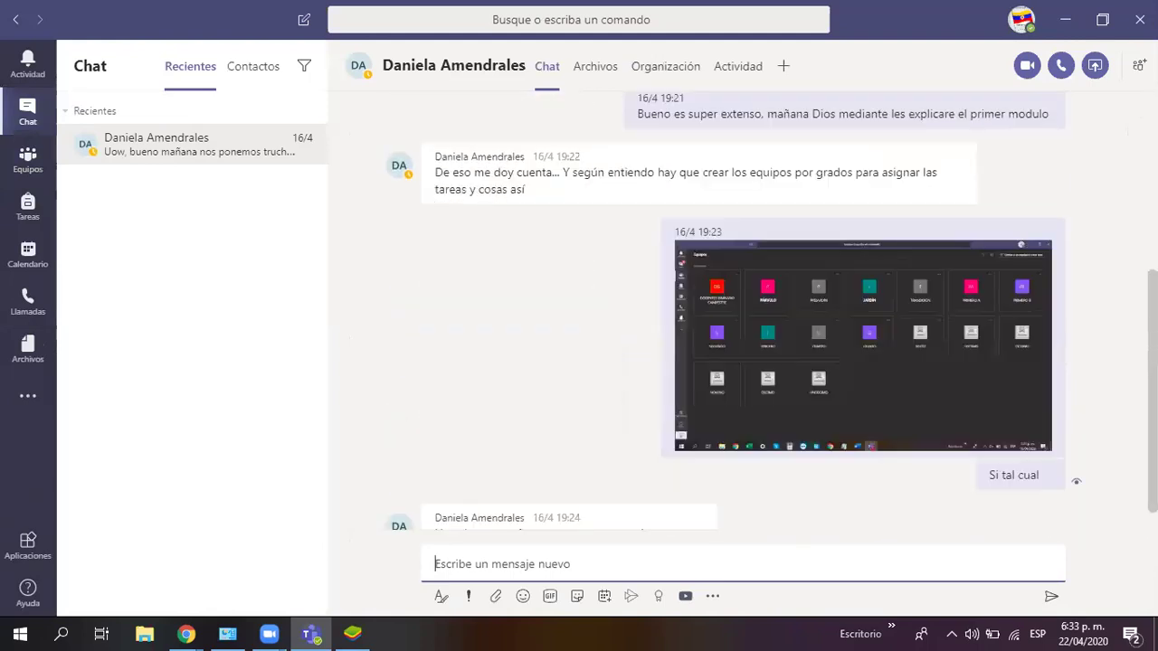
scroll(741, 312, "down", 1)
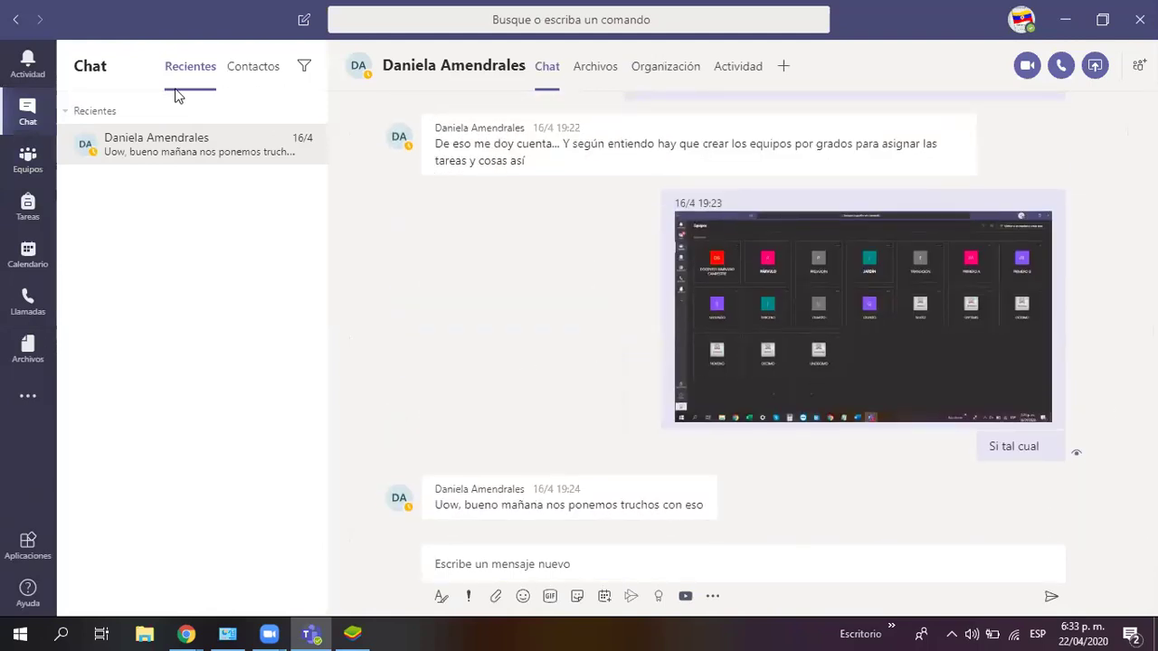
Step: Add the colleague to the Favoritos contacts group by searching their name
left_click(242, 77)
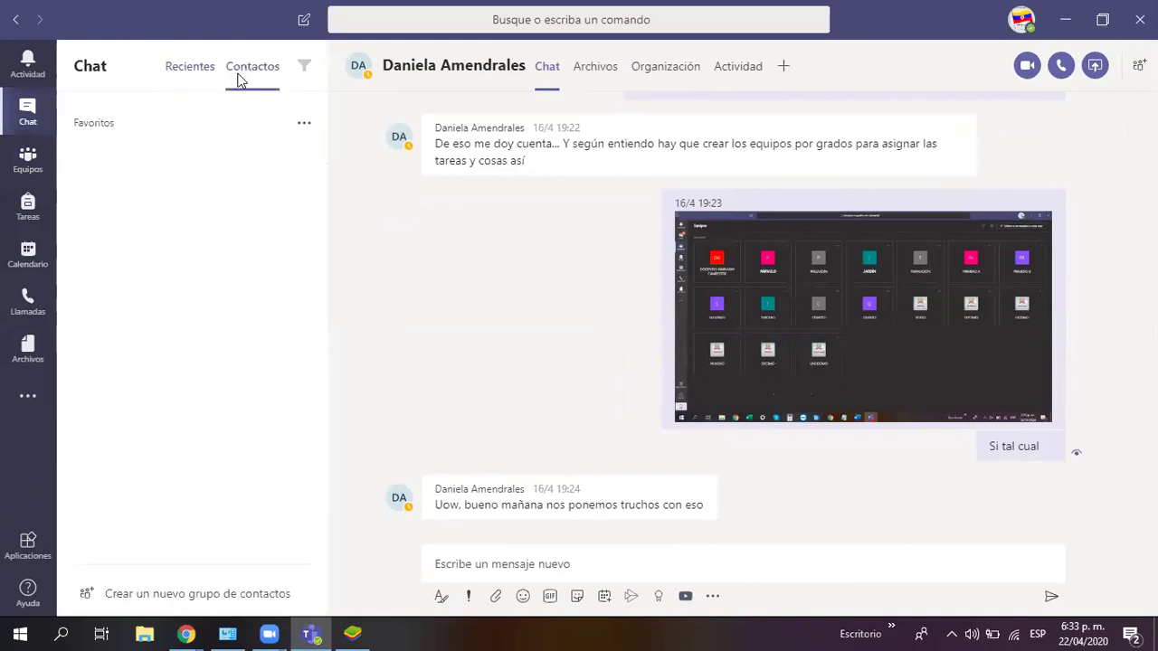
left_click(302, 127)
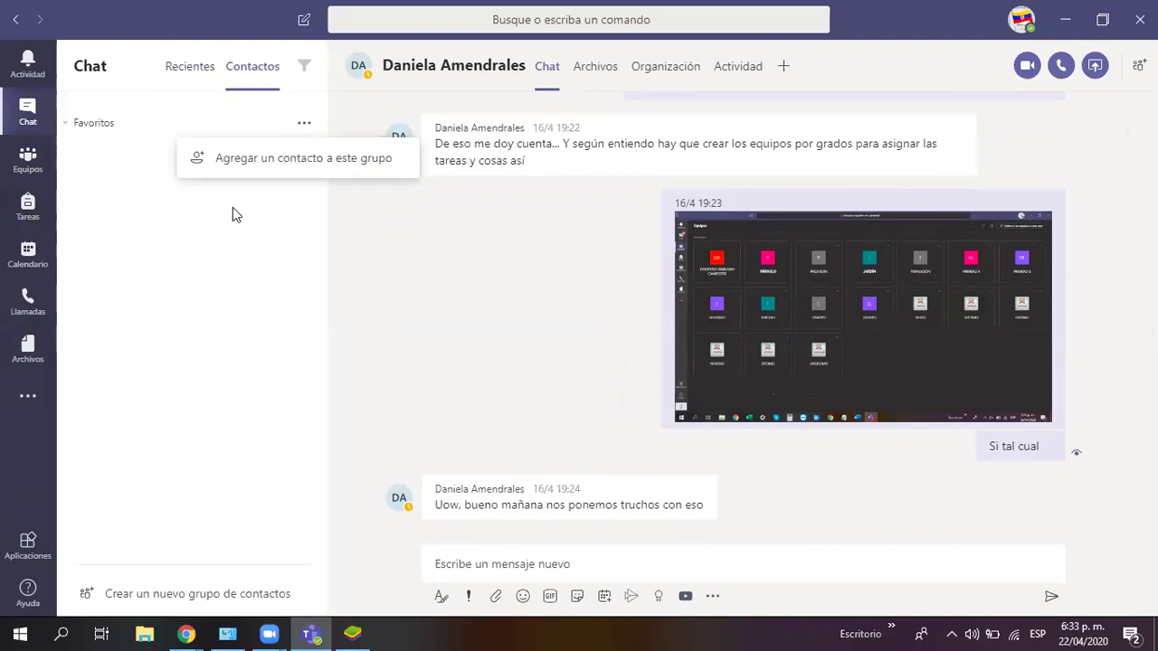
left_click(241, 175)
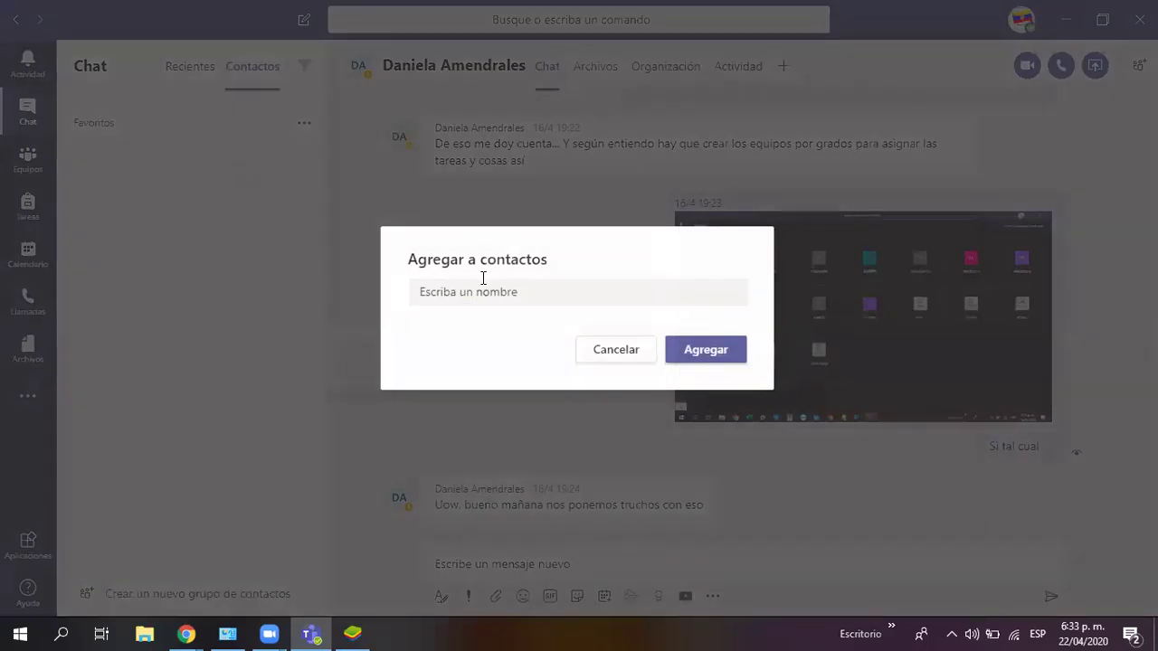
type("DANIELA DU")
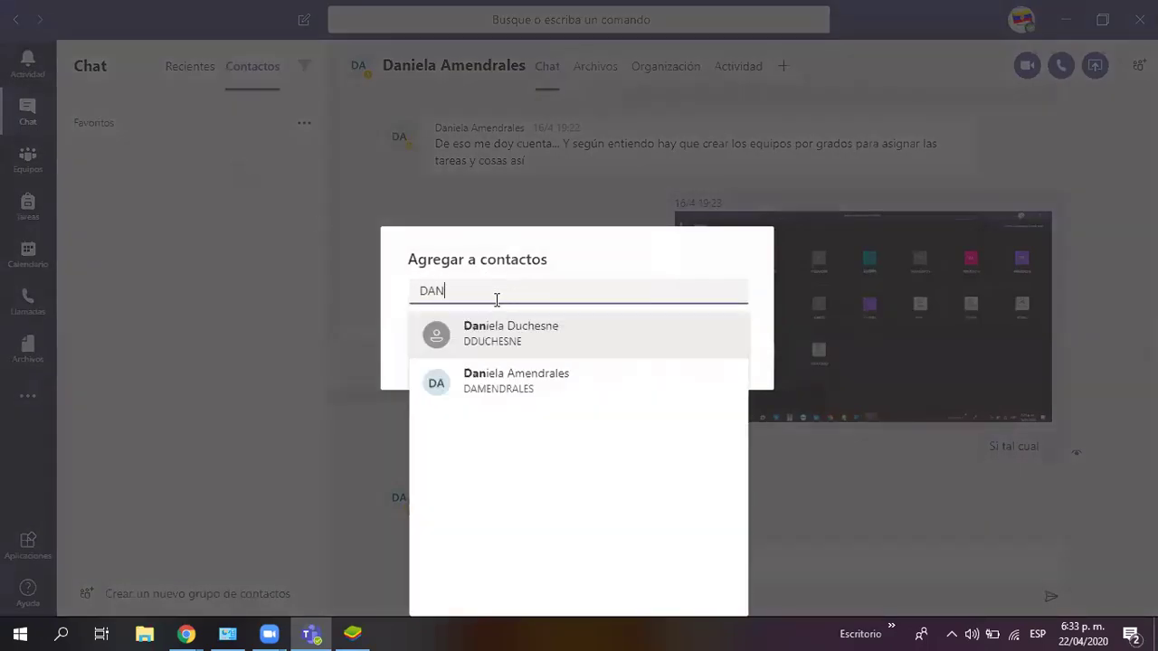
left_click(480, 342)
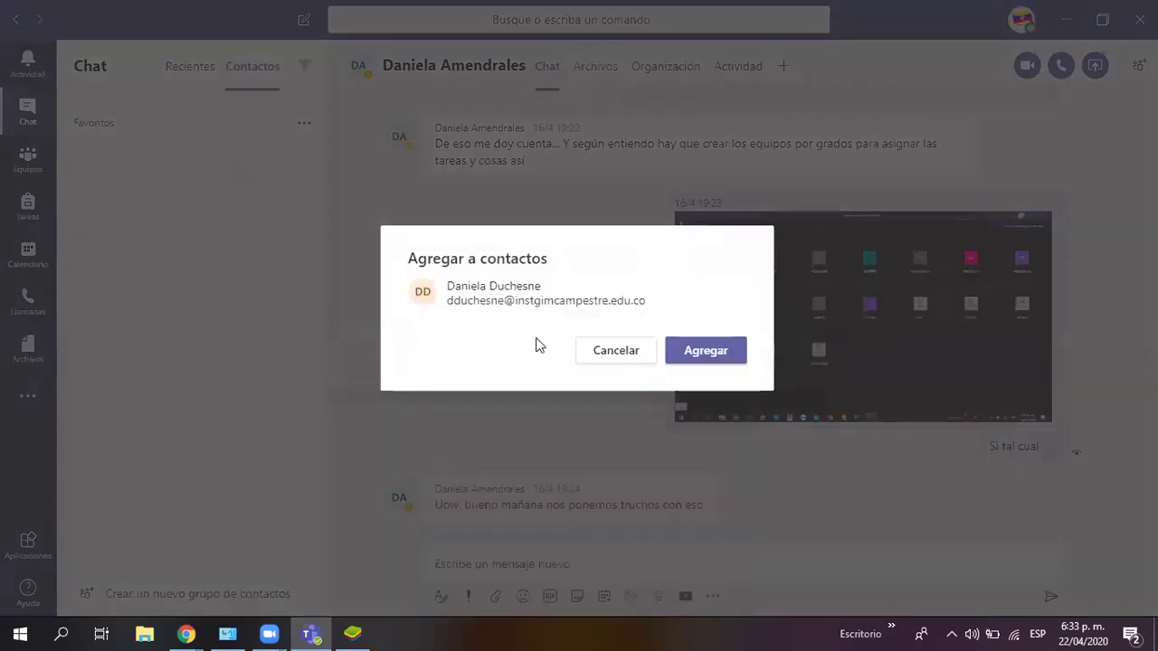
left_click(703, 351)
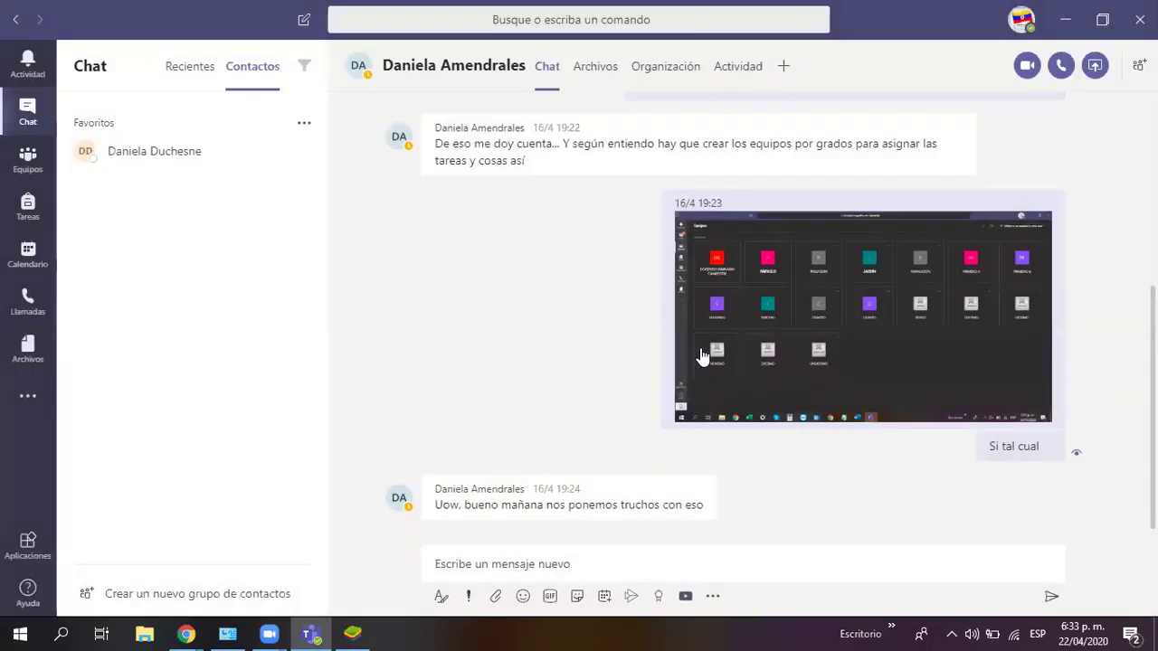
Step: Send the colleague 'Que pasa te vas tirando el año', then return to the teams list
left_click(145, 152)
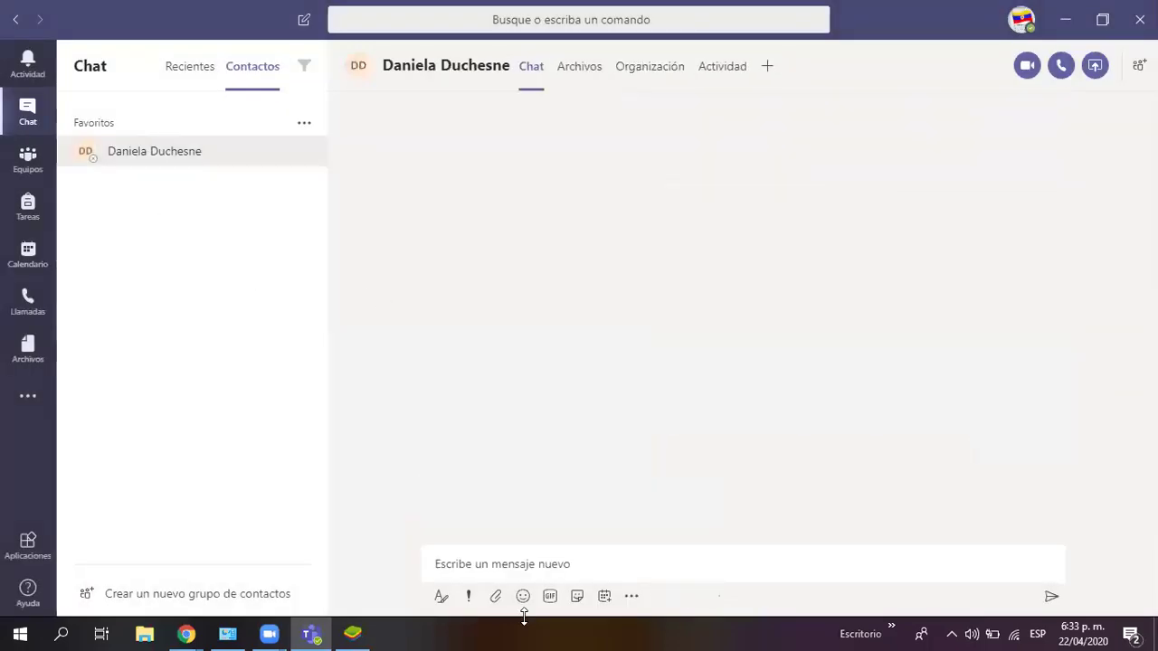
type("qué PASA")
key("BackSpace")
key("BackSpace")
key("BackSpace")
key("BackSpace")
key("BackSpace")
key("BackSpace")
key("BackSpace")
key("BackSpace")
type("Que pas")
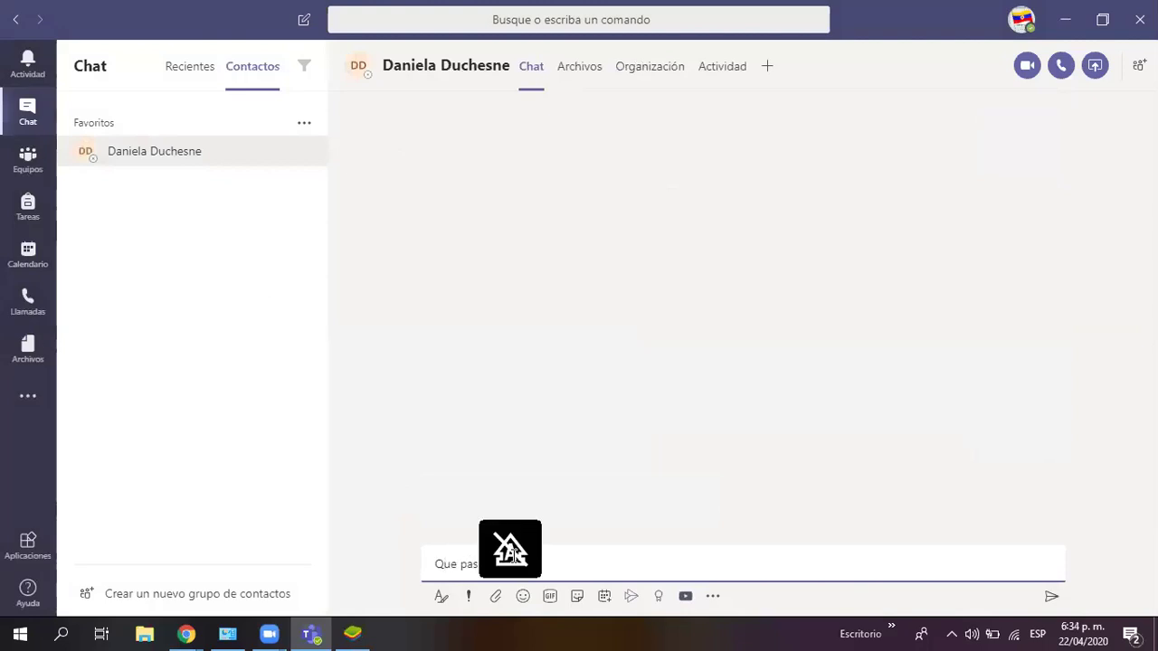
type("a te vas tirando el año")
key("Return")
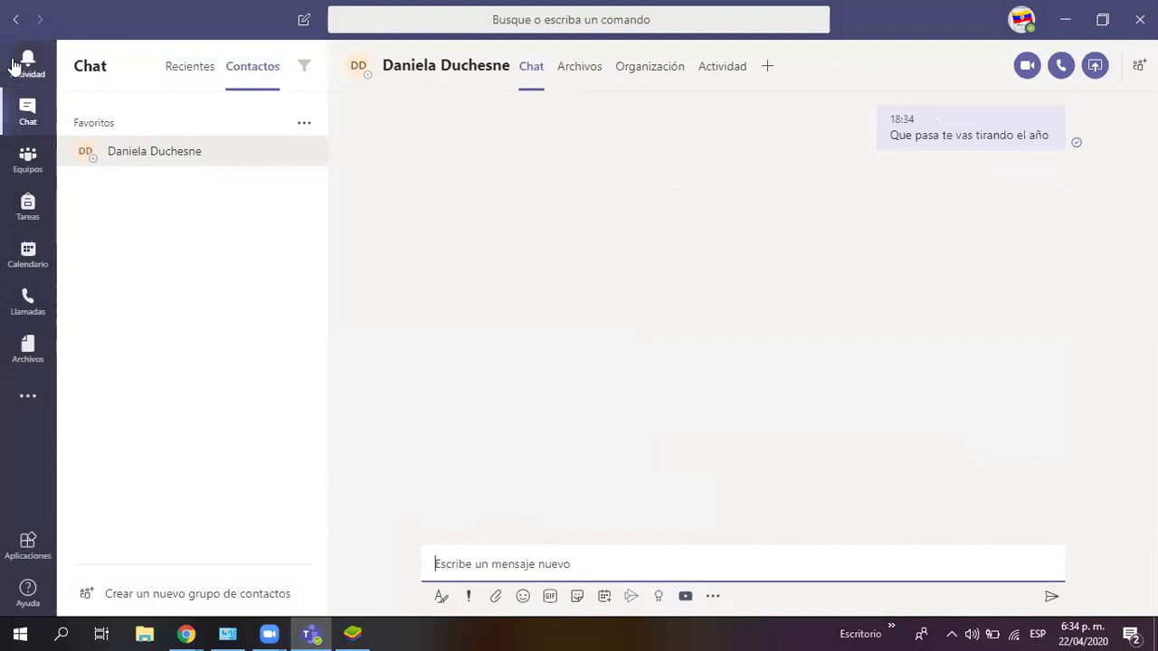
left_click(28, 161)
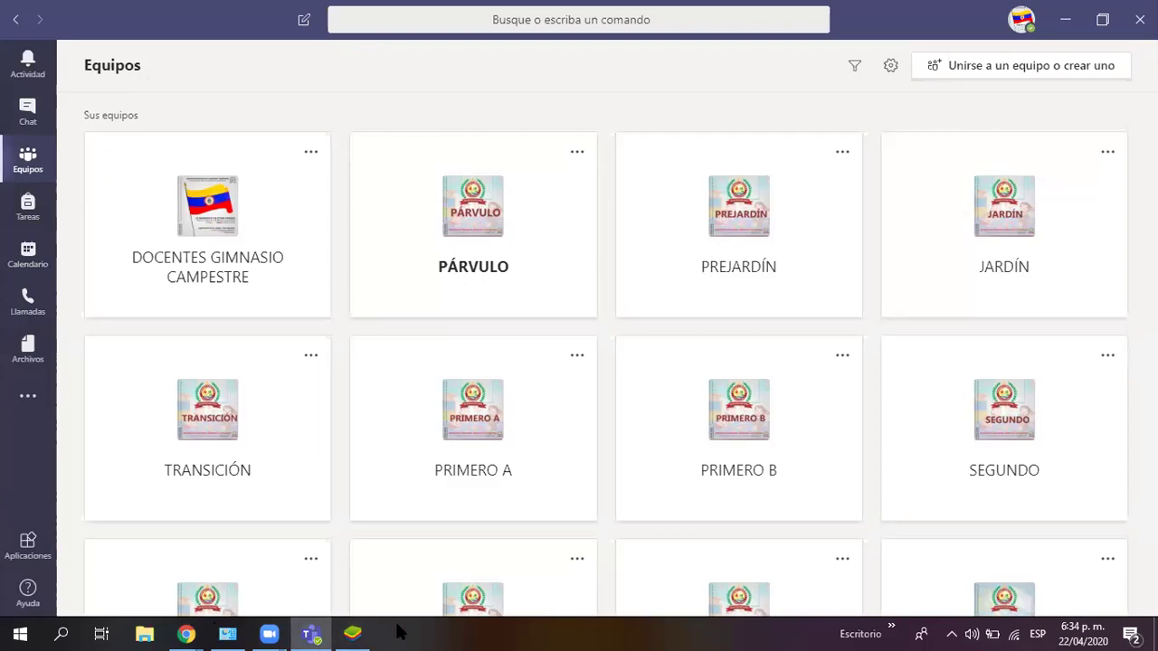
Step: In the BlueStacks Teams app, go from Actividad through Configuración to Agregar cuenta
left_click(355, 633)
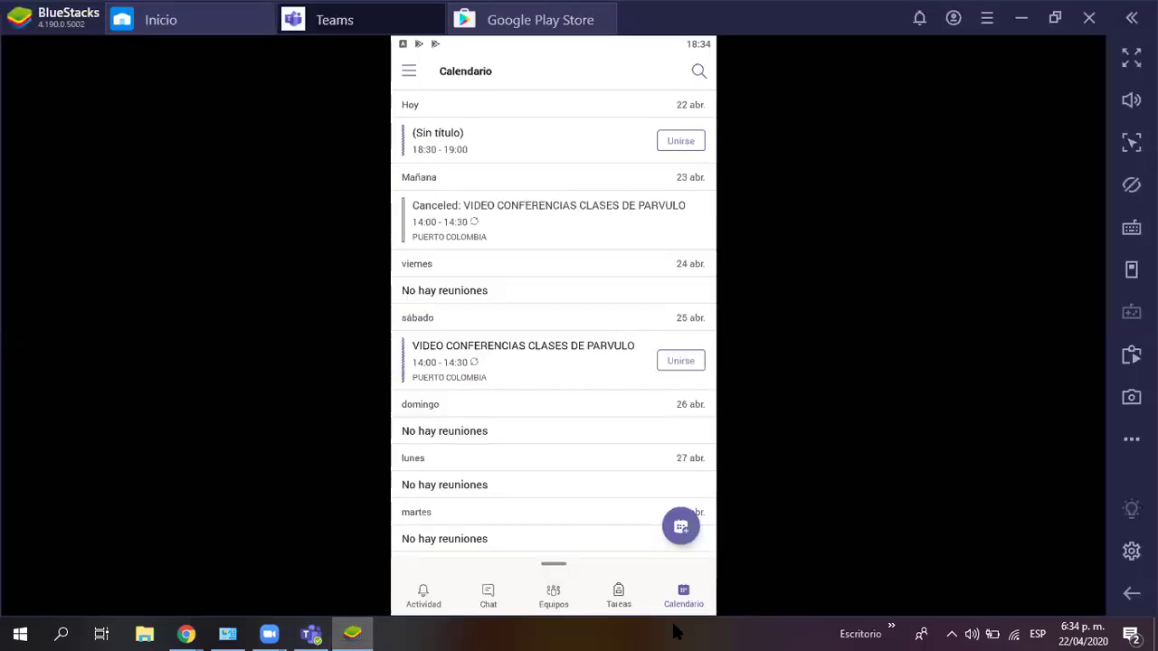
left_click(431, 595)
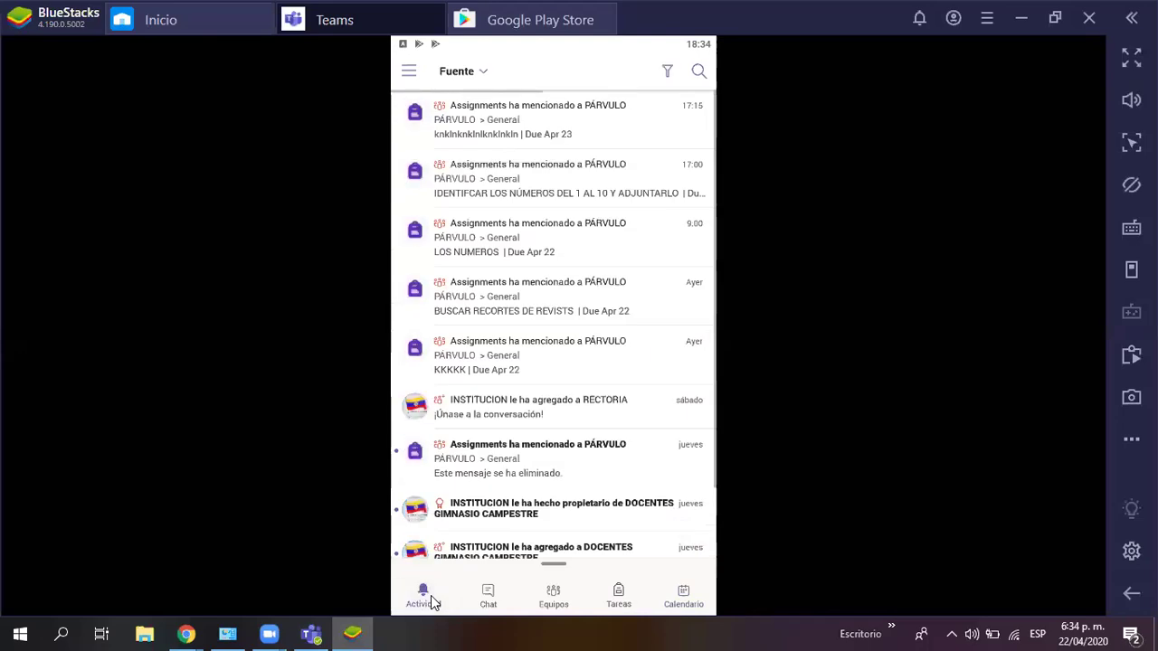
left_click(410, 69)
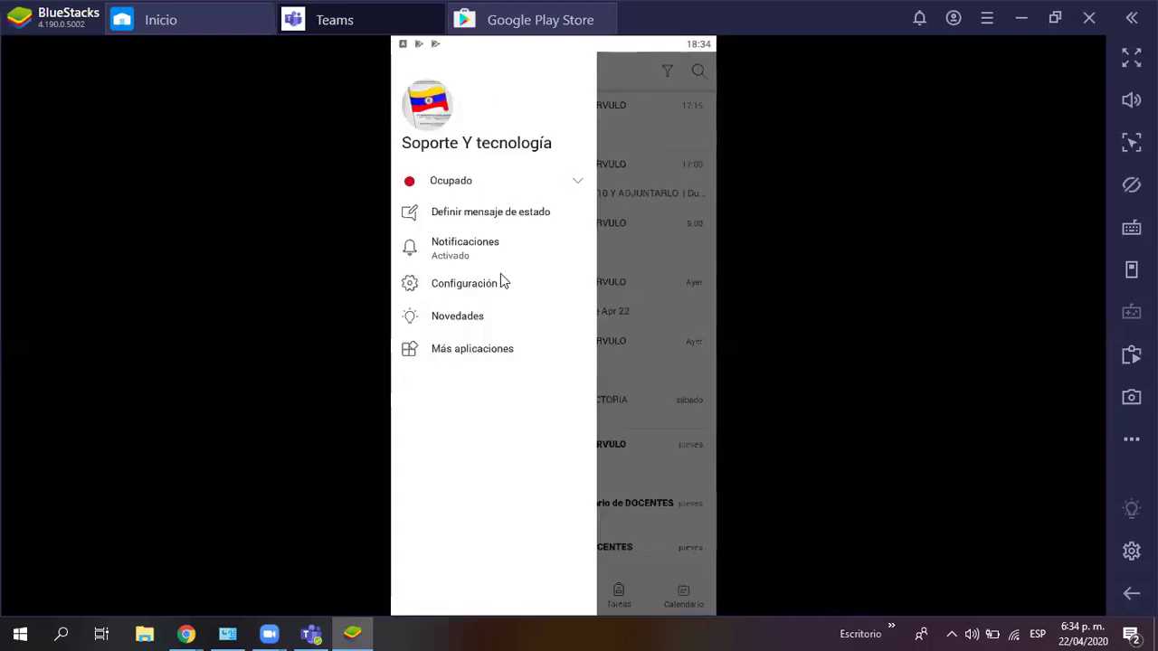
left_click(455, 285)
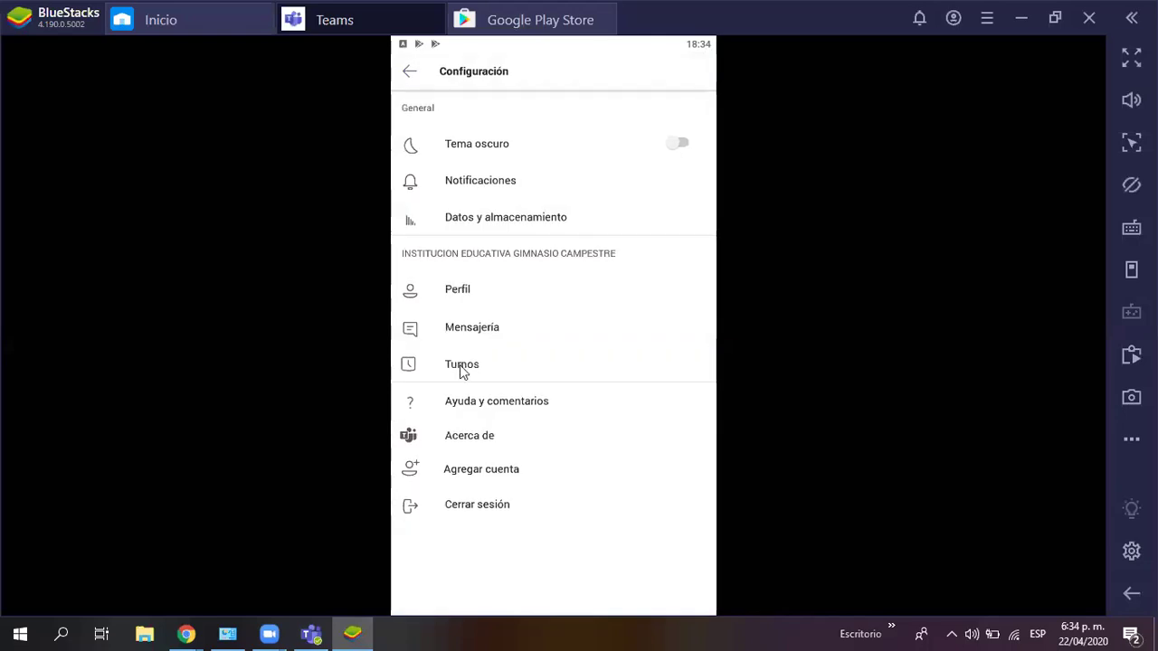
left_click(471, 476)
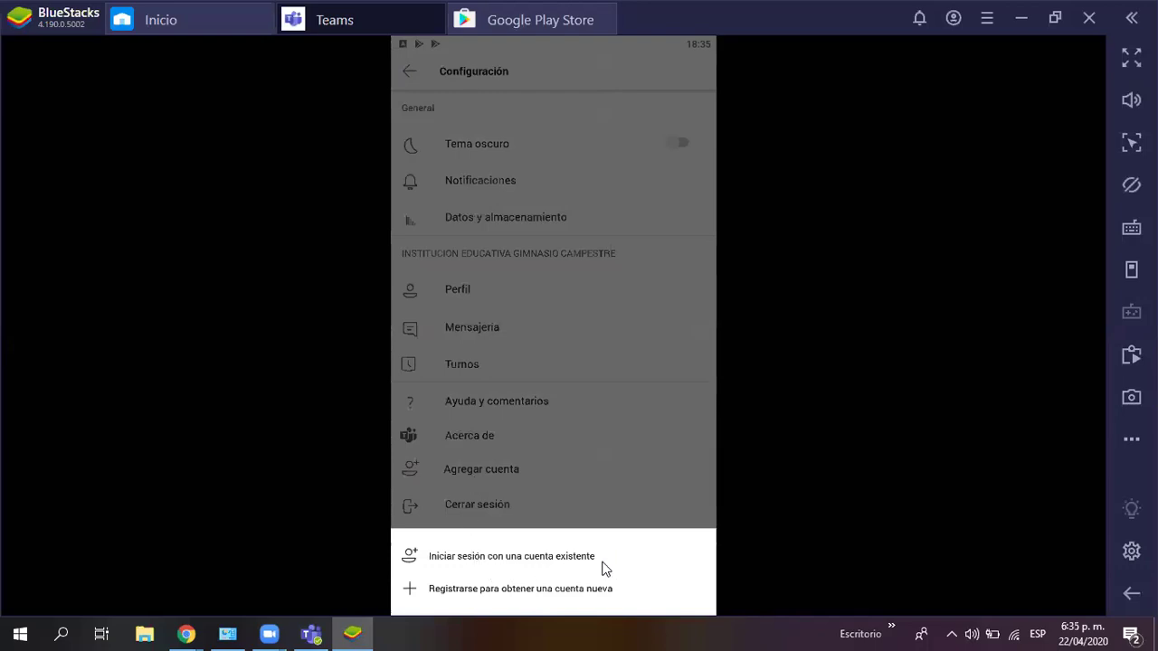
Step: Choose to sign in with an existing account and start editing the prefilled e-mail address
left_click(459, 558)
double_click(496, 261)
left_click(515, 259)
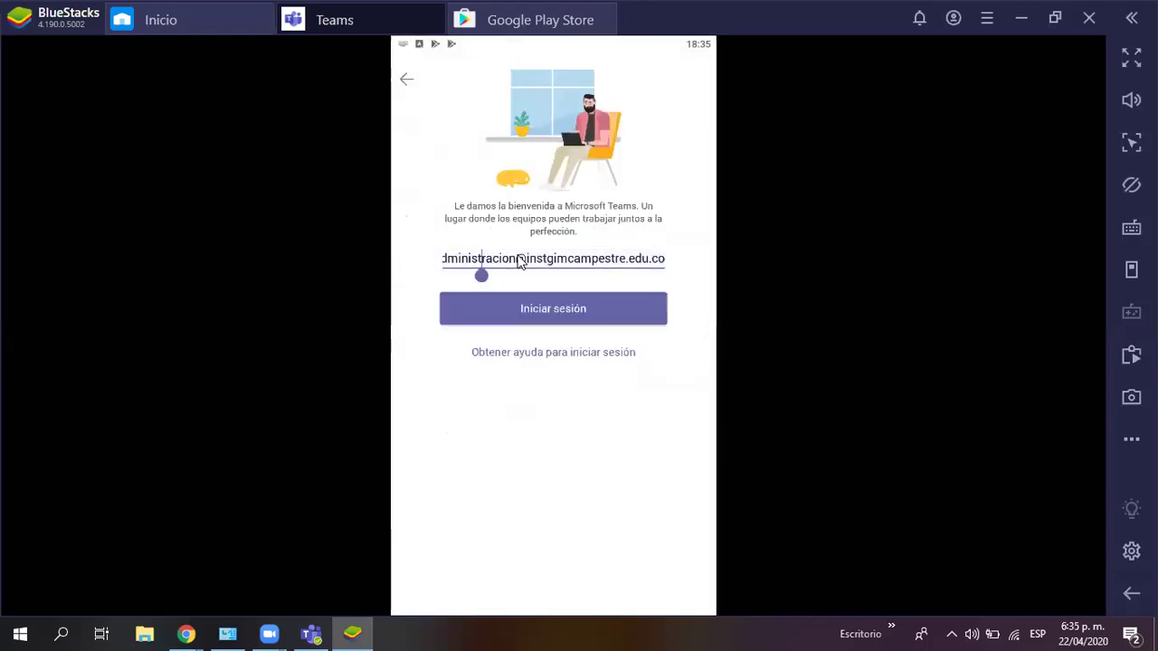
double_click(466, 261)
left_click(501, 262)
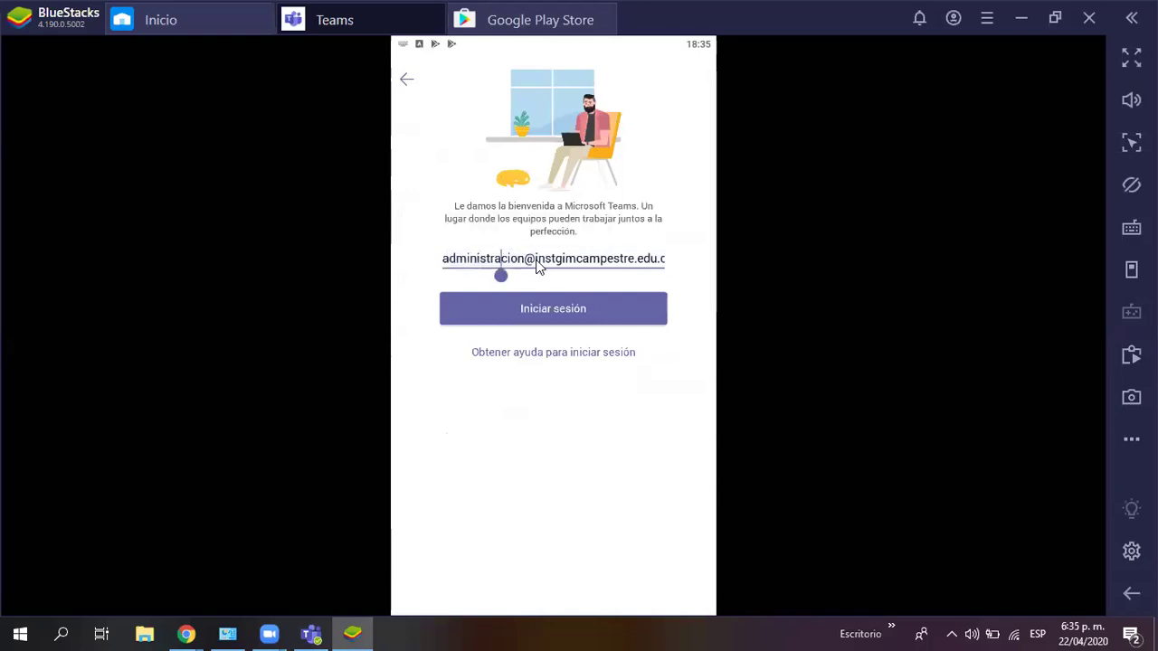
left_click(524, 260)
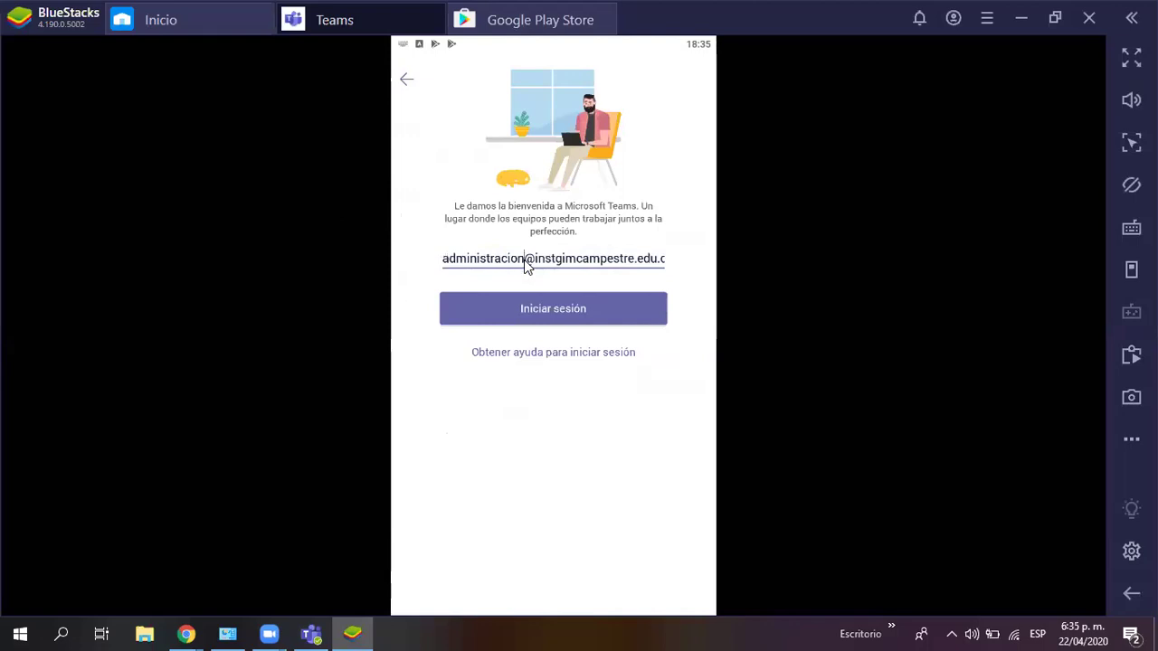
key("BackSpace")
key("BackSpace")
key("BackSpace")
key("BackSpace")
key("BackSpace")
key("BackSpace")
key("BackSpace")
key("BackSpace")
key("BackSpace")
key("BackSpace")
key("BackSpace")
key("BackSpace")
key("BackSpace")
key("BackSpace")
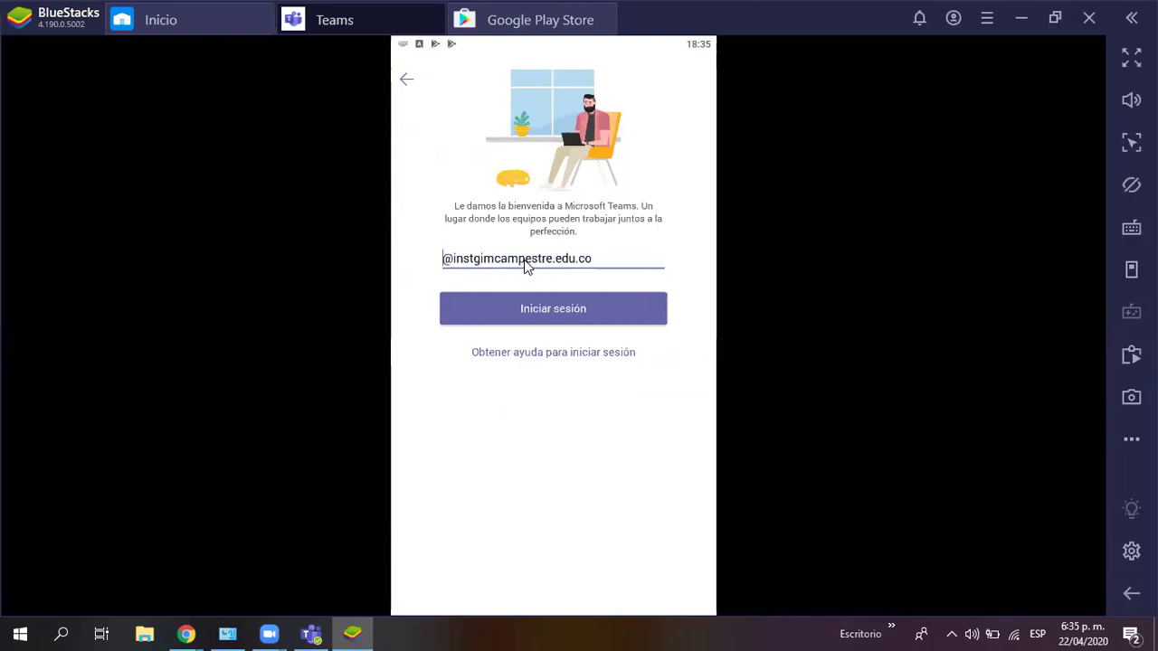
type("adm")
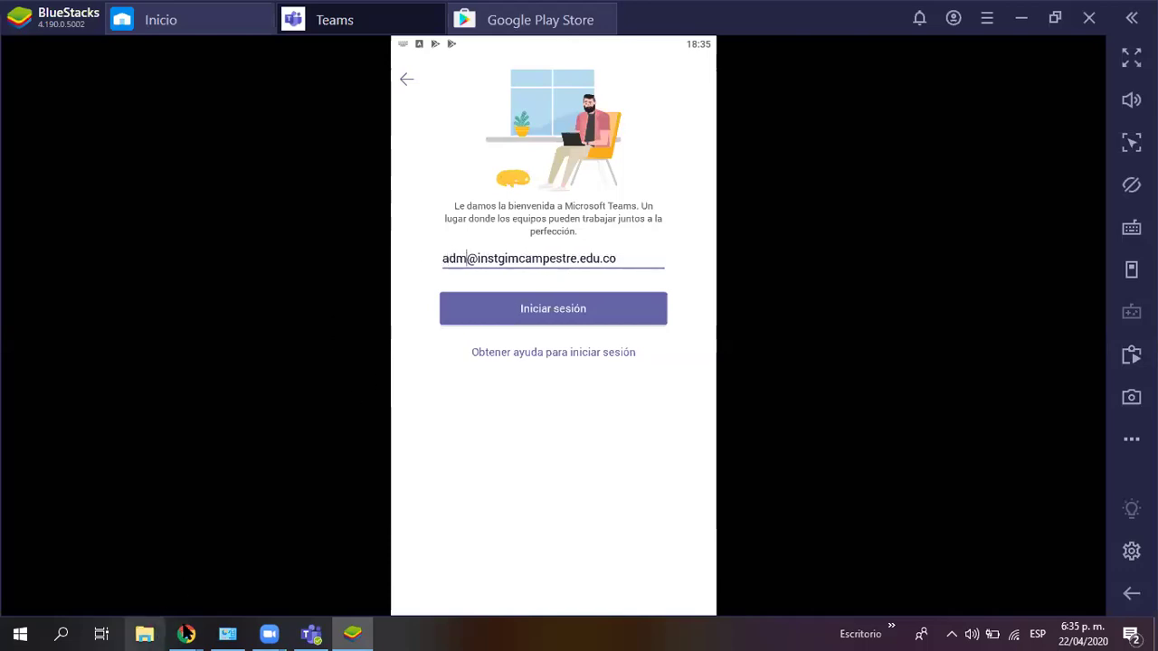
mouse_move(185, 633)
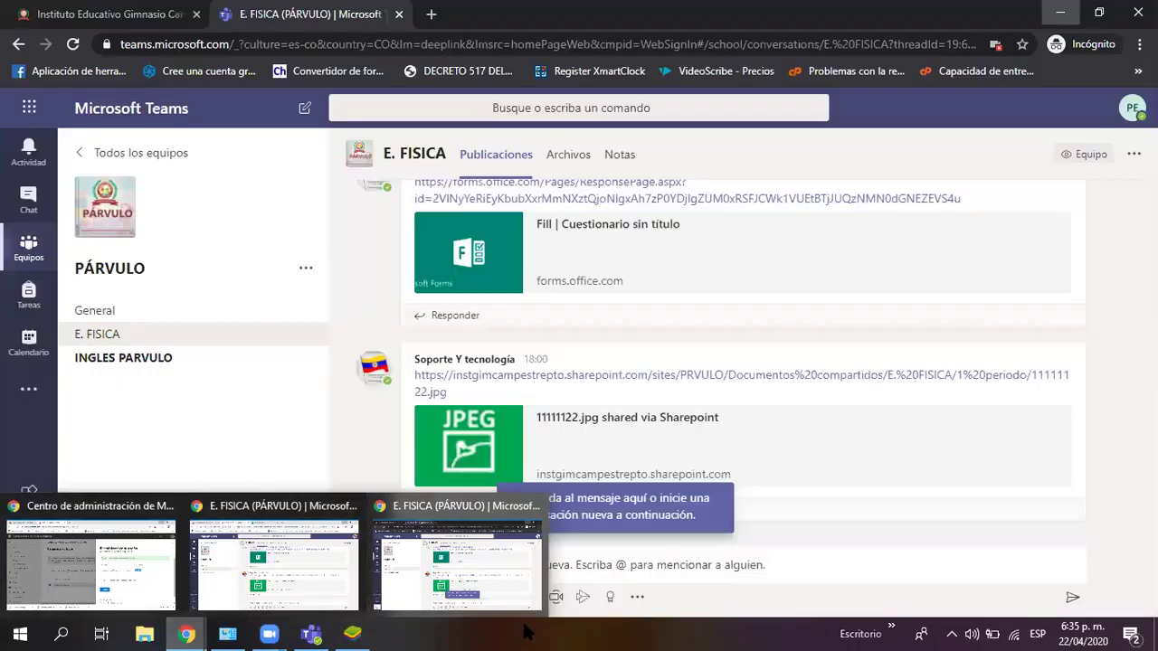
left_click(352, 633)
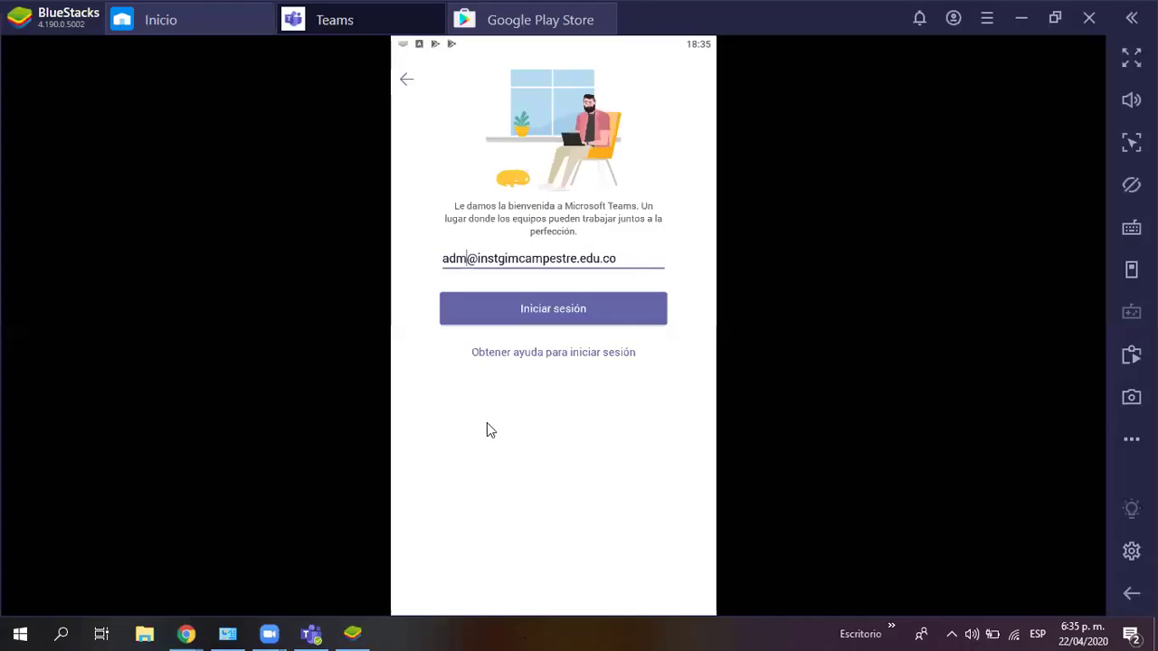
Step: Replace the account name before the @ with the test student's and submit the address
double_click(455, 259)
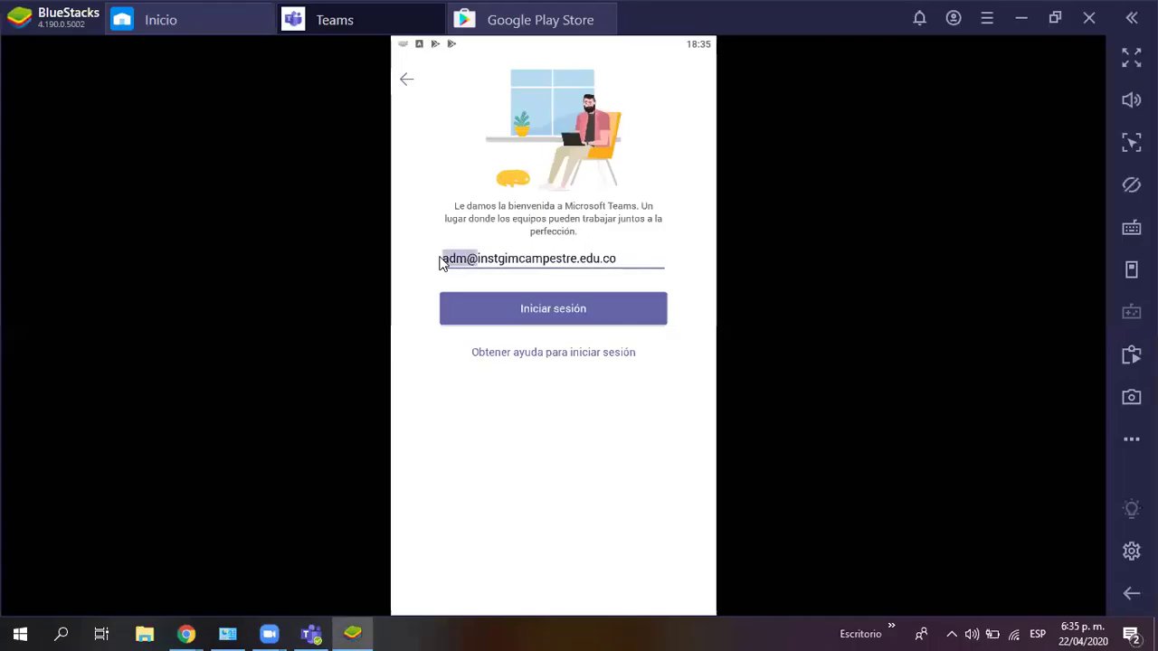
left_click(444, 257)
left_click_drag(459, 258, 439, 264)
left_click(468, 260)
key("BackSpace")
key("BackSpace")
key("BackSpace")
type("pruebaestudi")
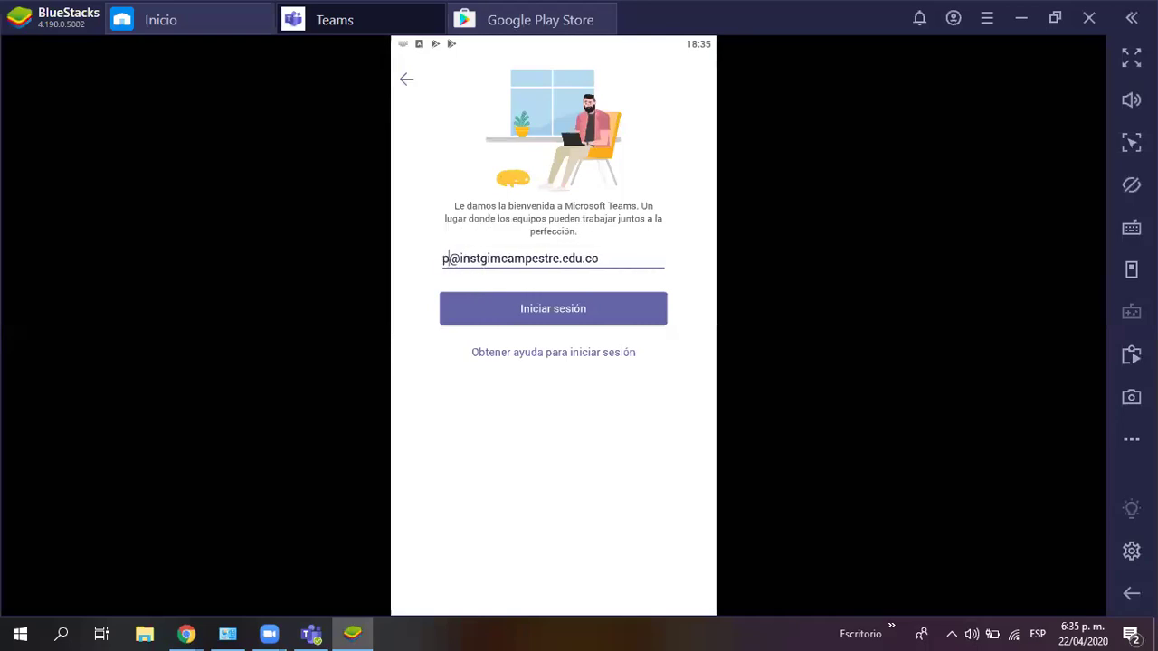
type("ante")
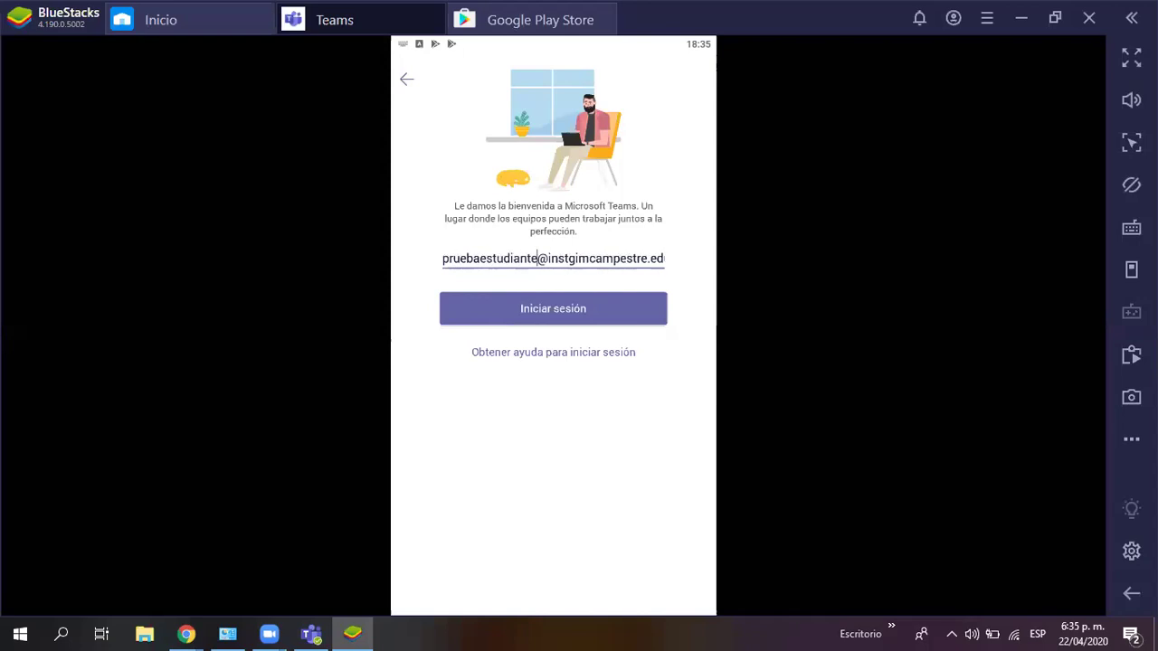
left_click(554, 310)
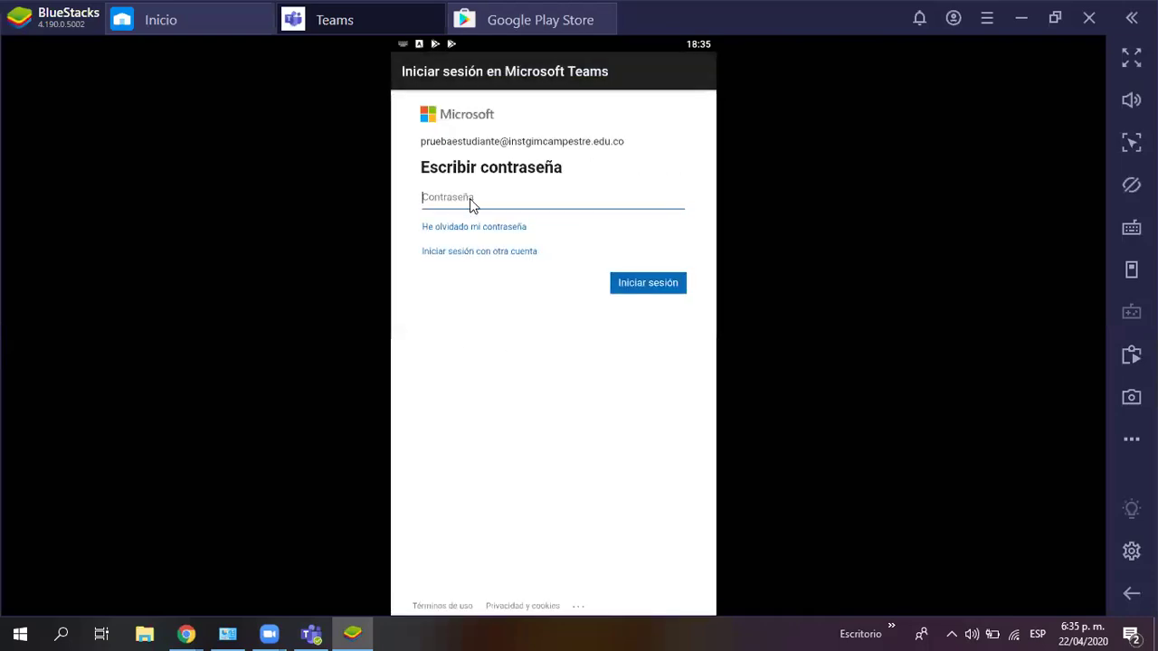
Step: Try the student's password twice, then abandon via 'He olvidado mi contraseña' and go back
type("•••h•••e")
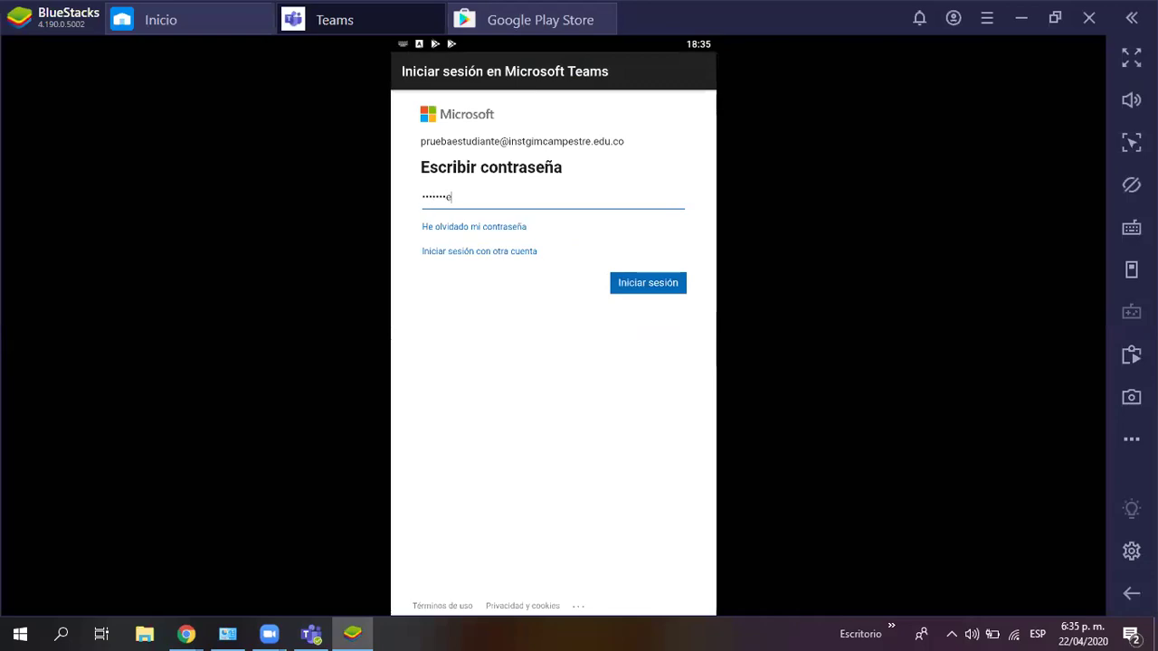
type("••••")
key("Return")
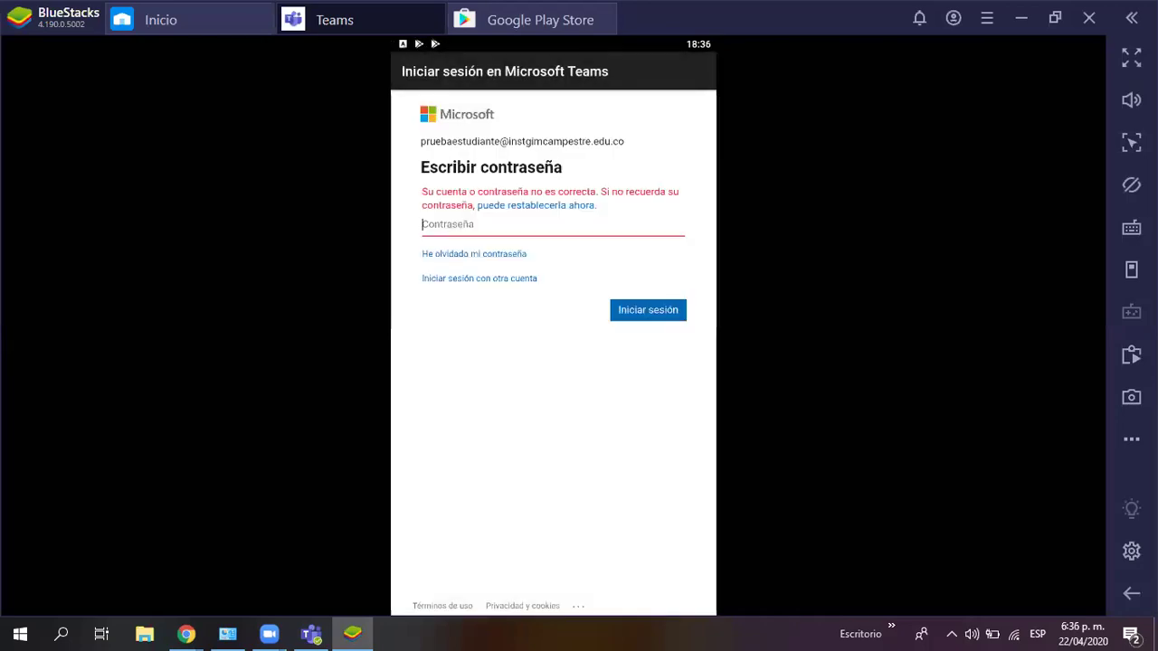
type("•••••••n")
type("••2")
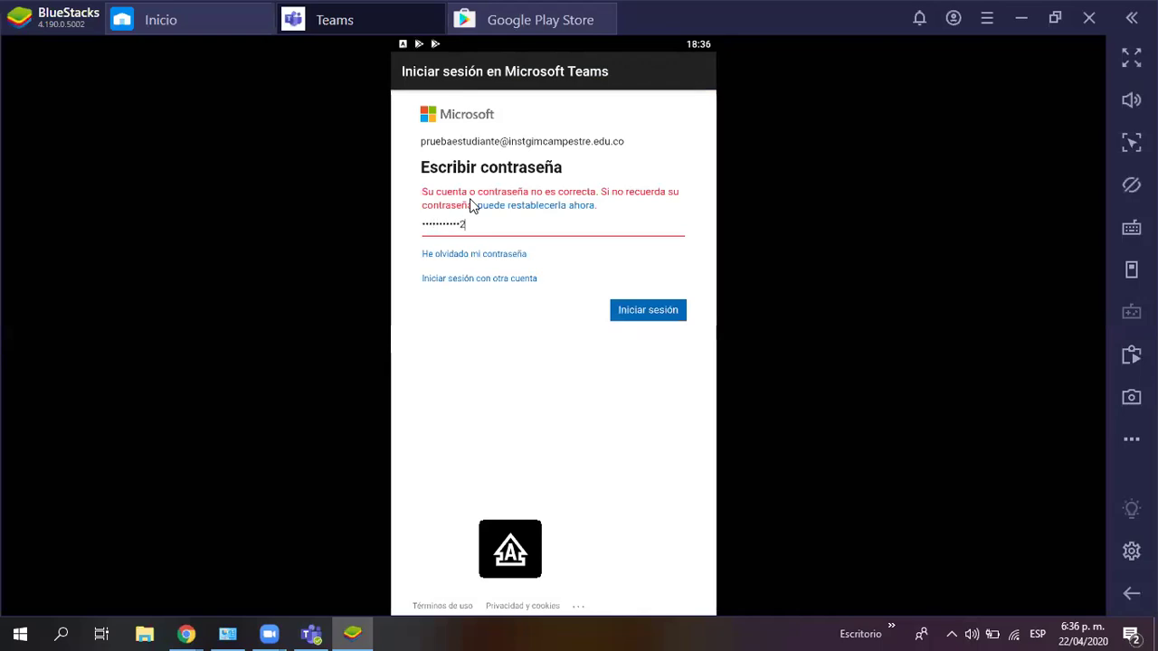
key("Return")
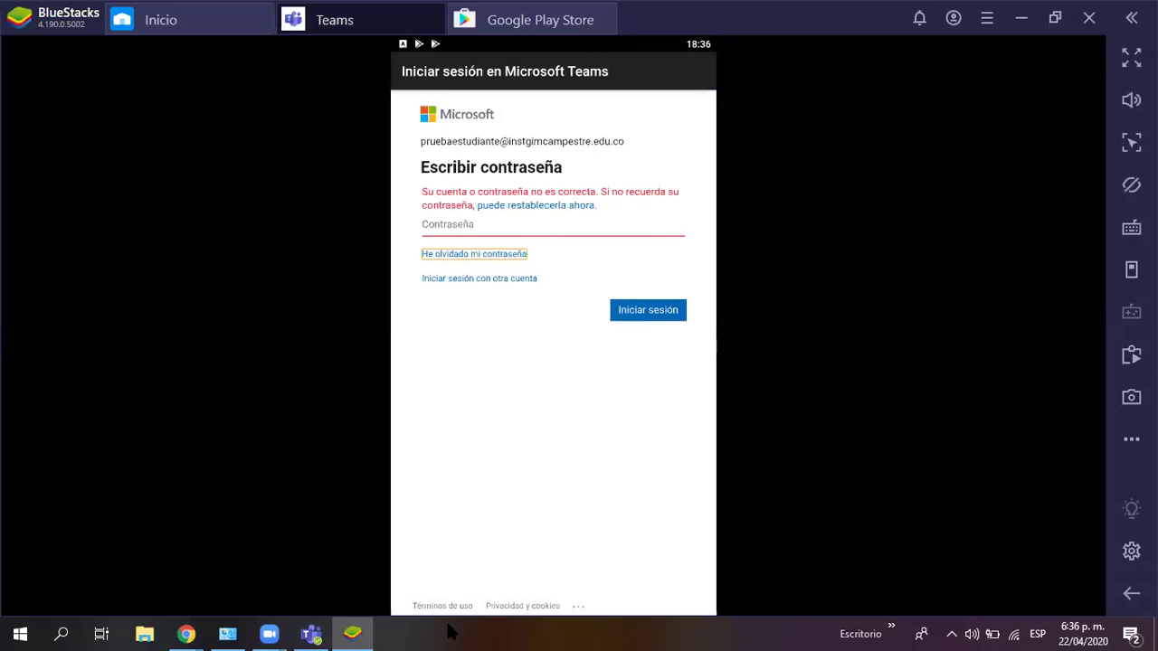
left_click(1131, 593)
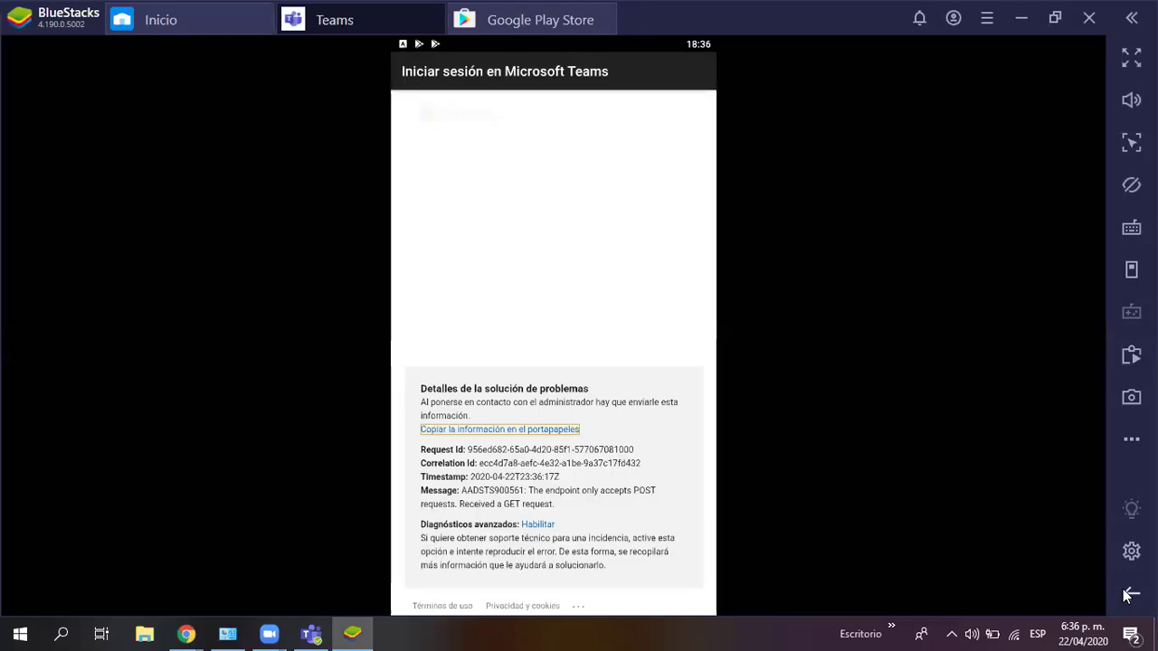
left_click(1131, 593)
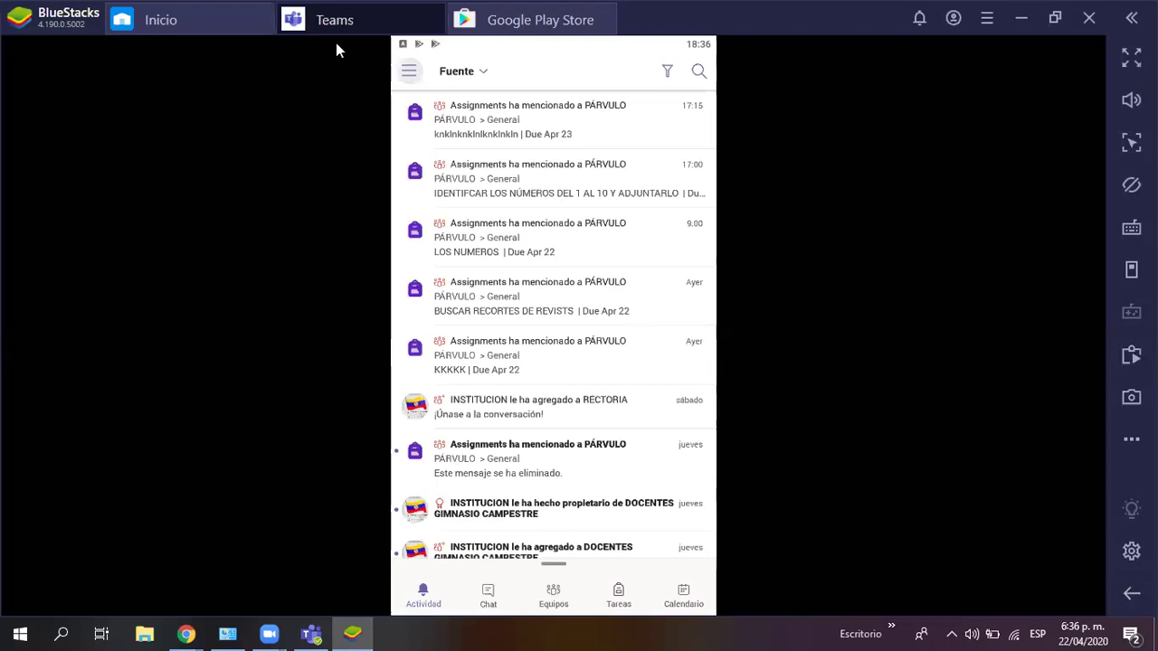
Step: Check the signed-in account's profile, then close Teams and the Play Store to reach the home screen
left_click(409, 71)
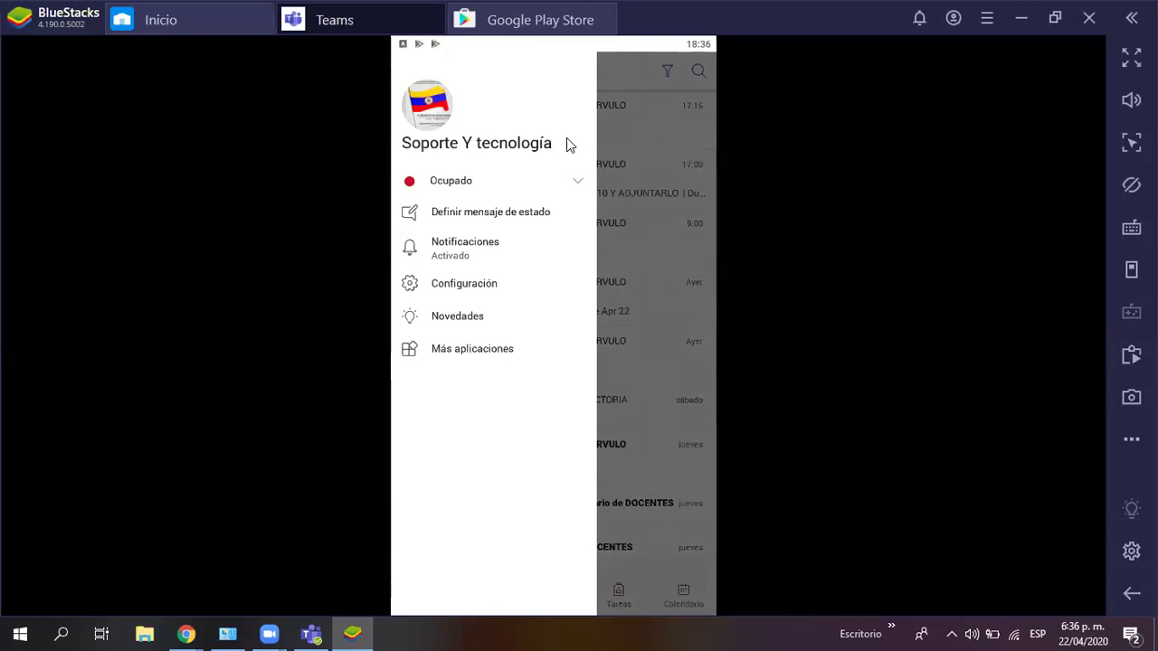
left_click(431, 137)
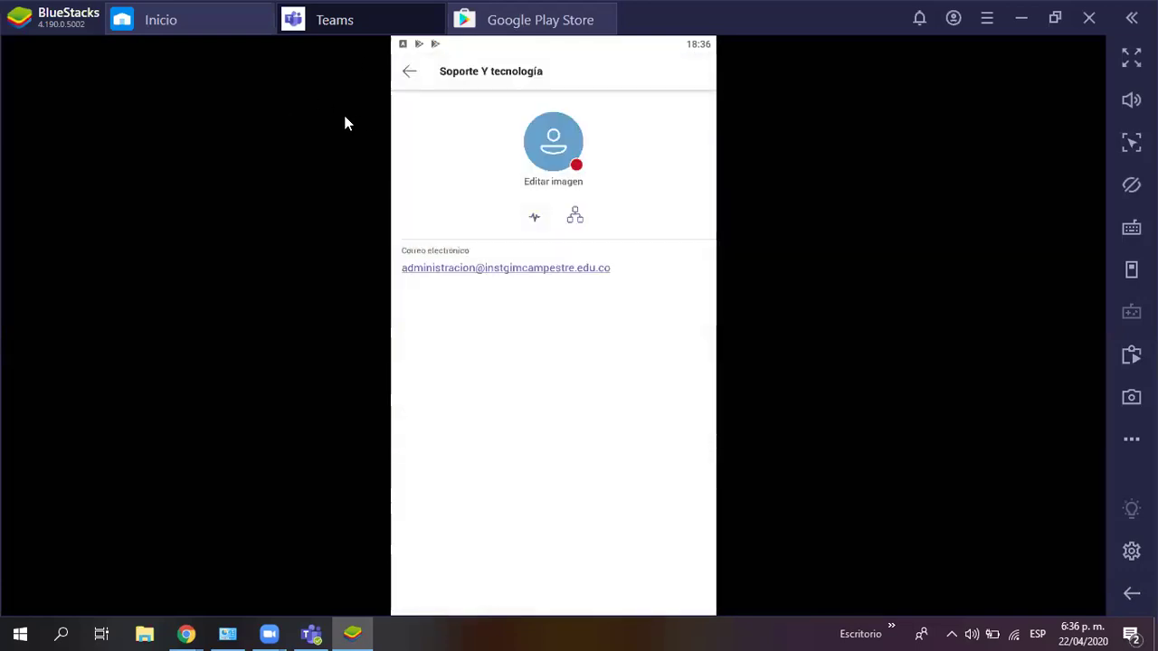
left_click(410, 72)
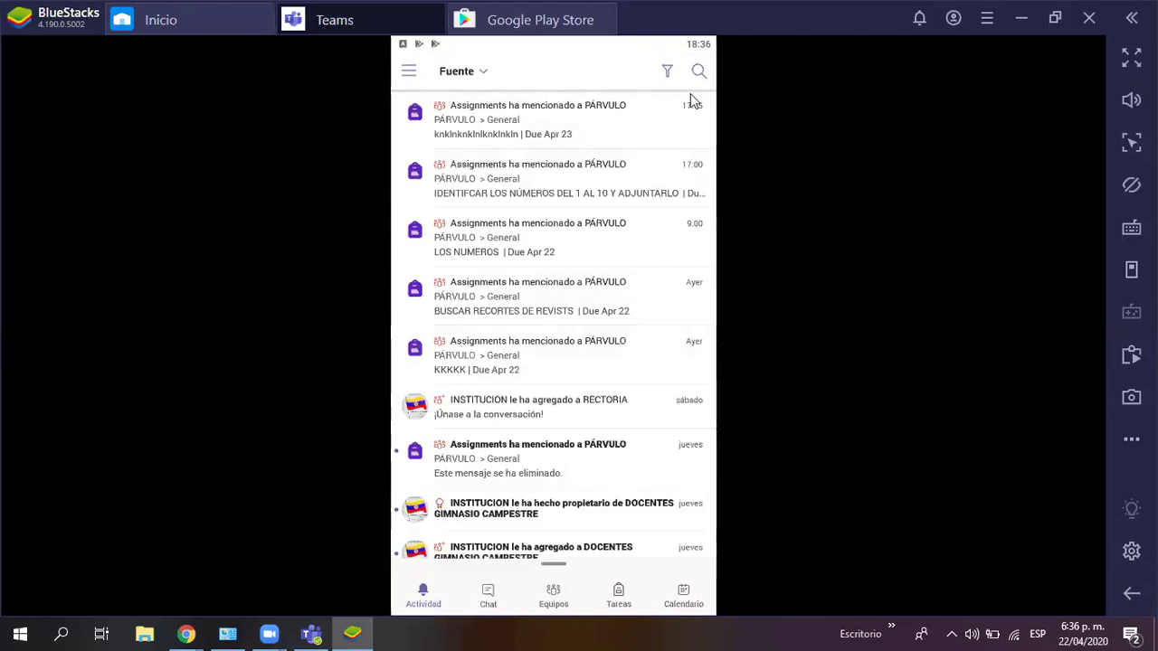
left_click(1130, 595)
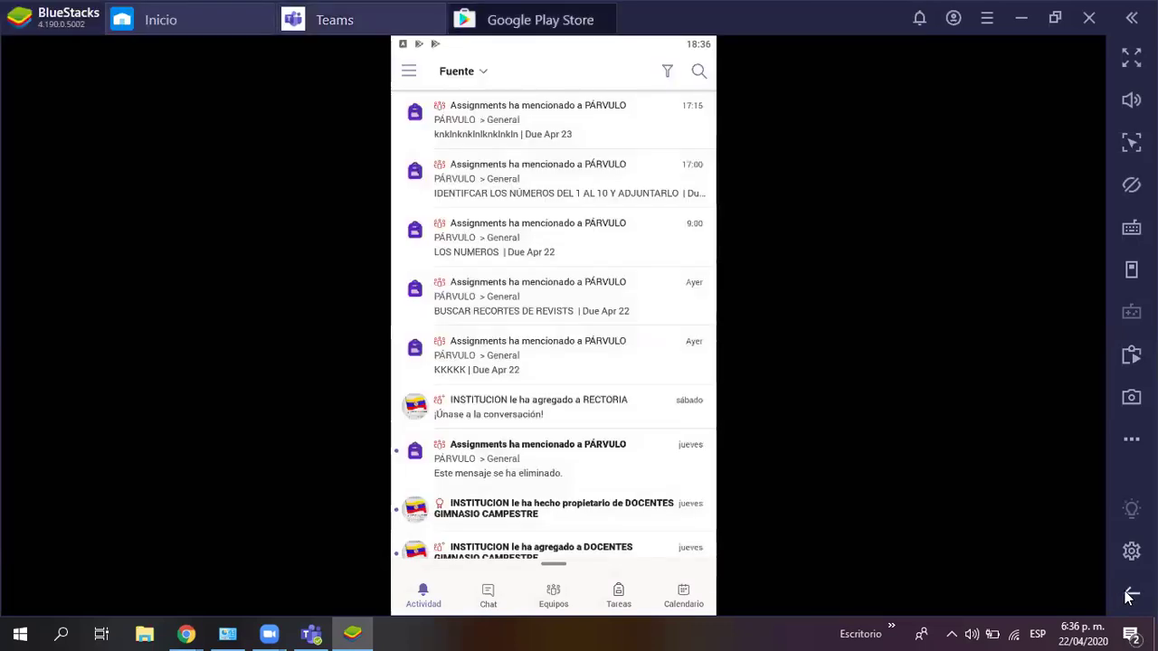
left_click(1130, 595)
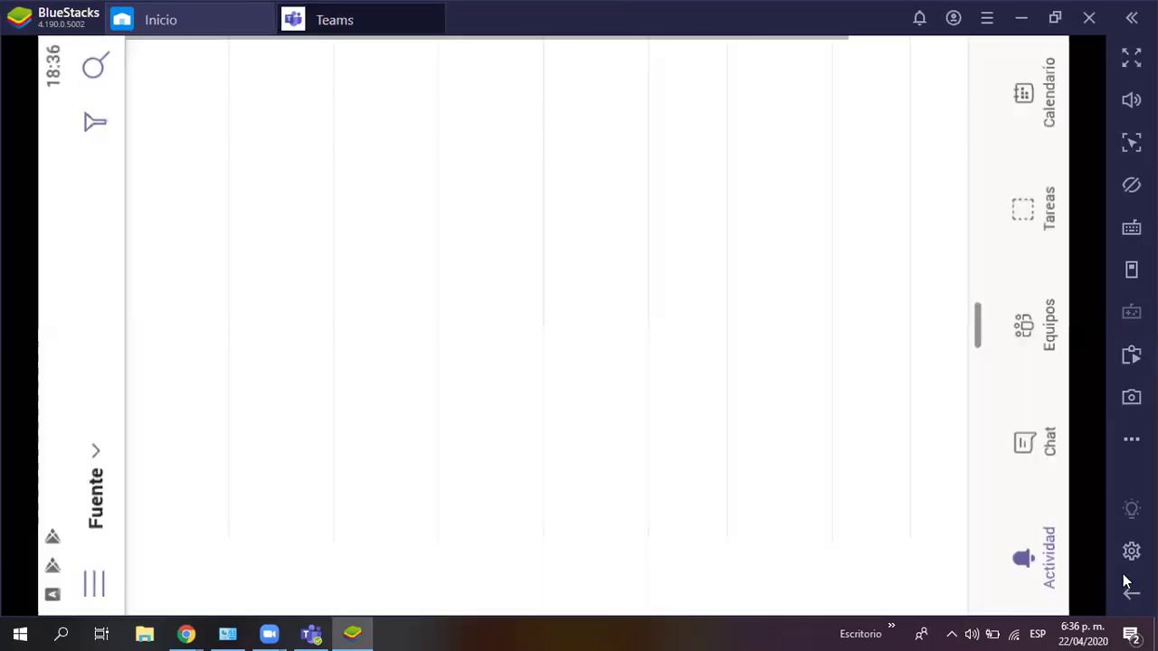
left_click(1130, 595)
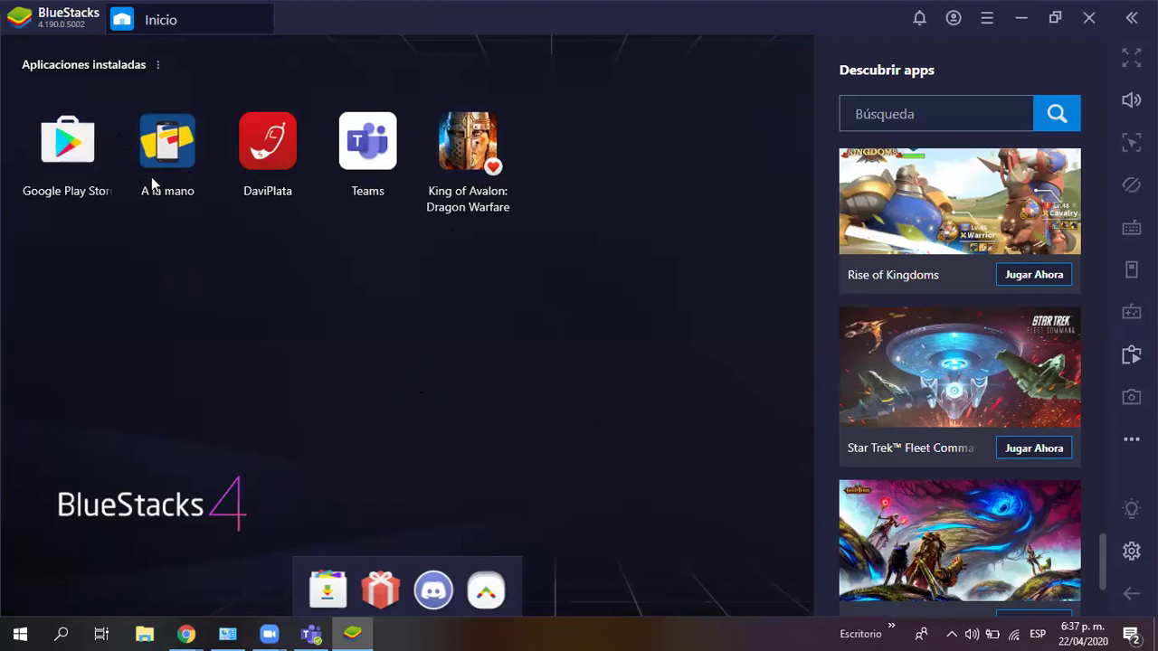
Step: Open and close Google Play Store, then relaunch Teams from the BlueStacks home screen
left_click(73, 165)
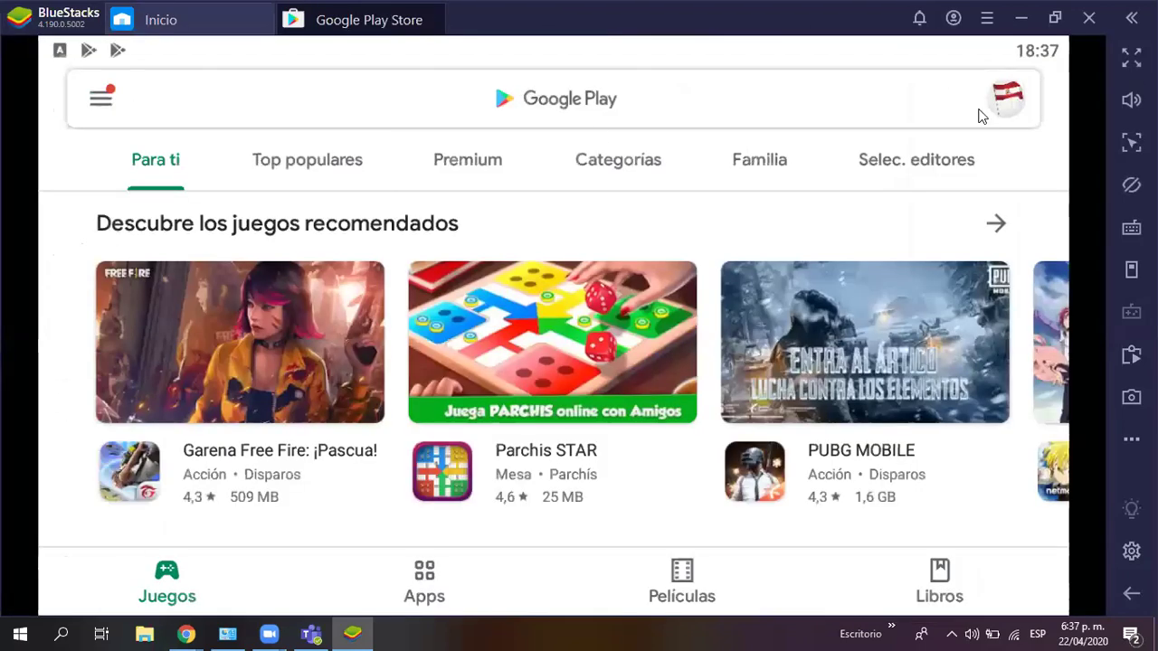
left_click(1130, 593)
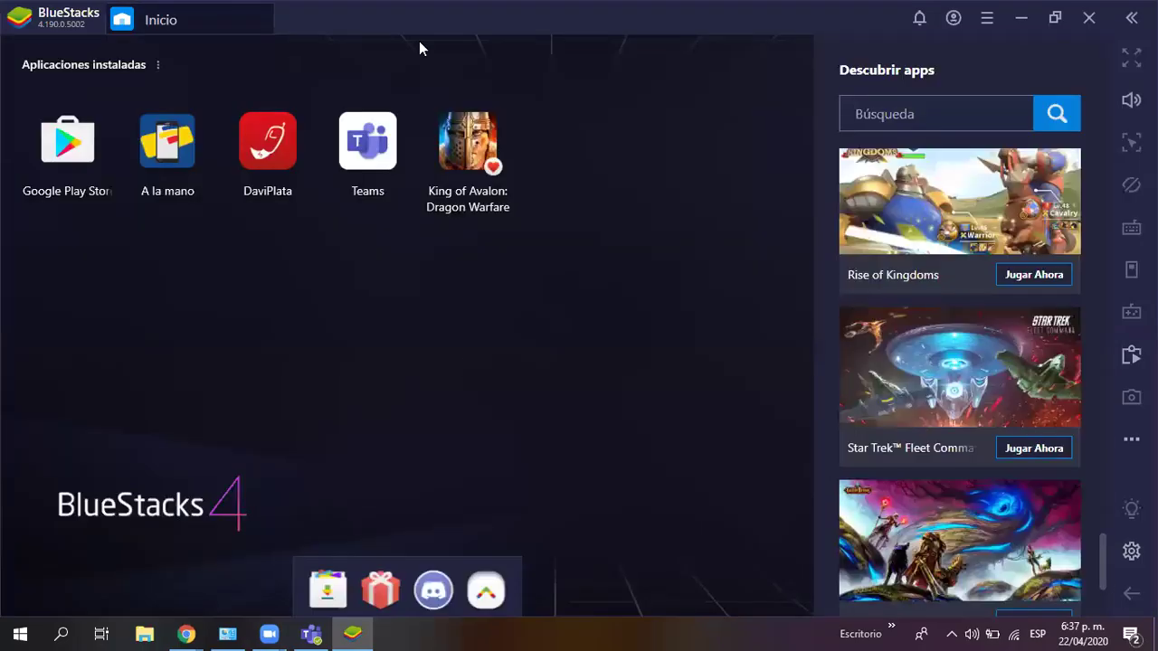
left_click(387, 136)
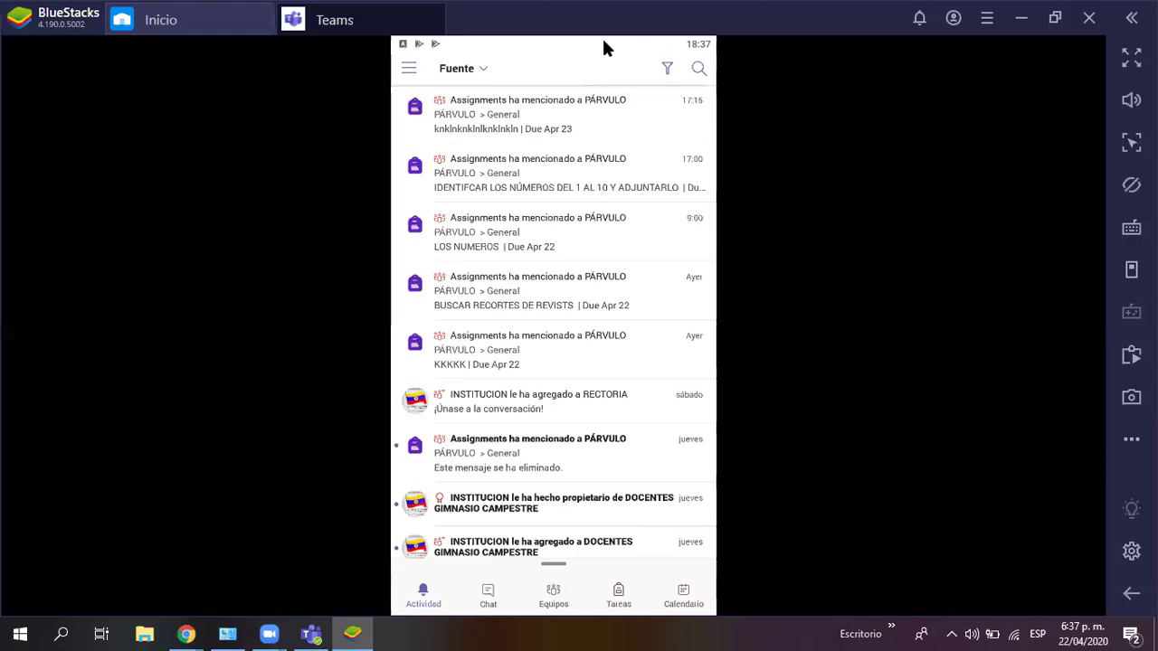
Step: Bring desktop Teams forward from the taskbar and open the PÁRVULO team card
left_click(309, 628)
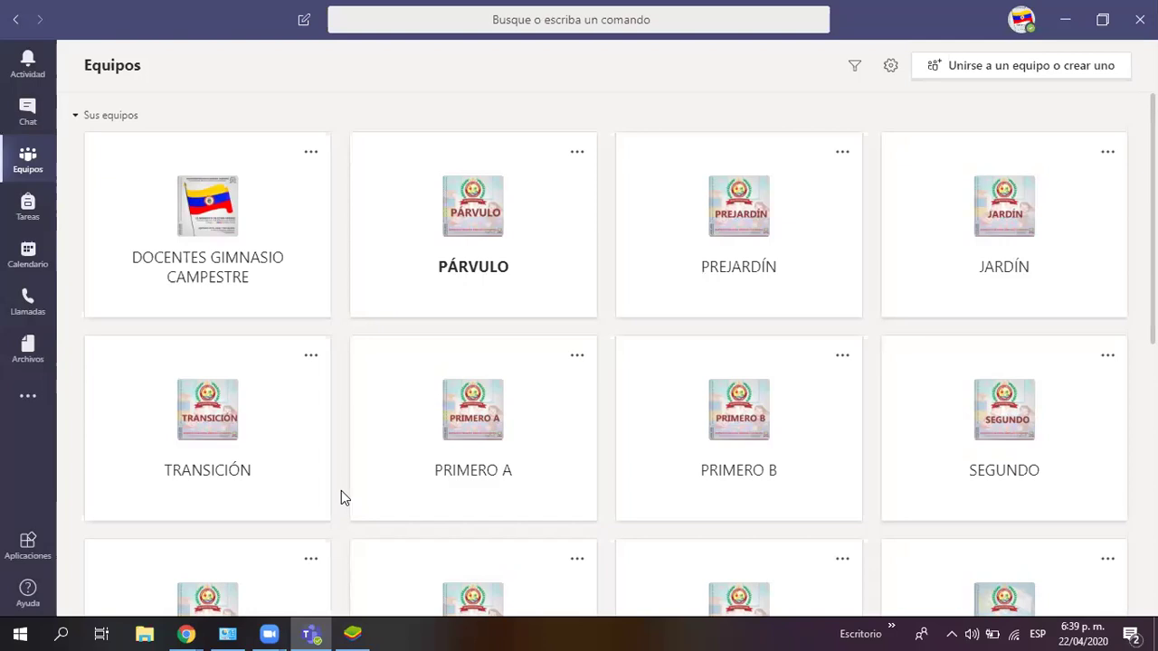
left_click(510, 150)
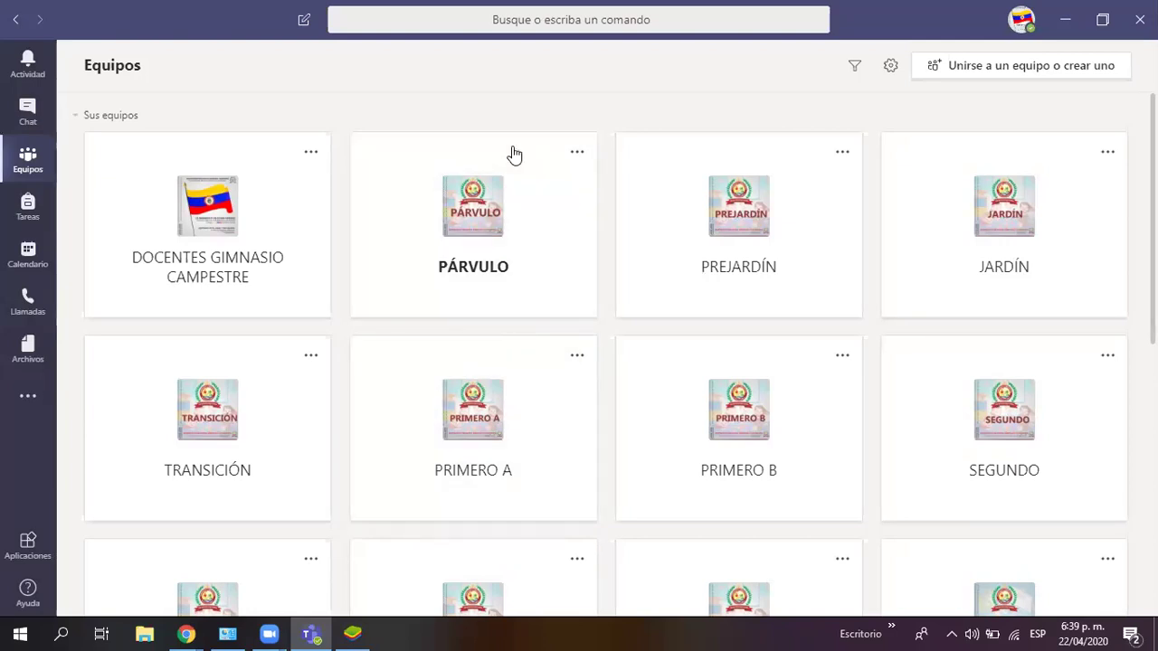